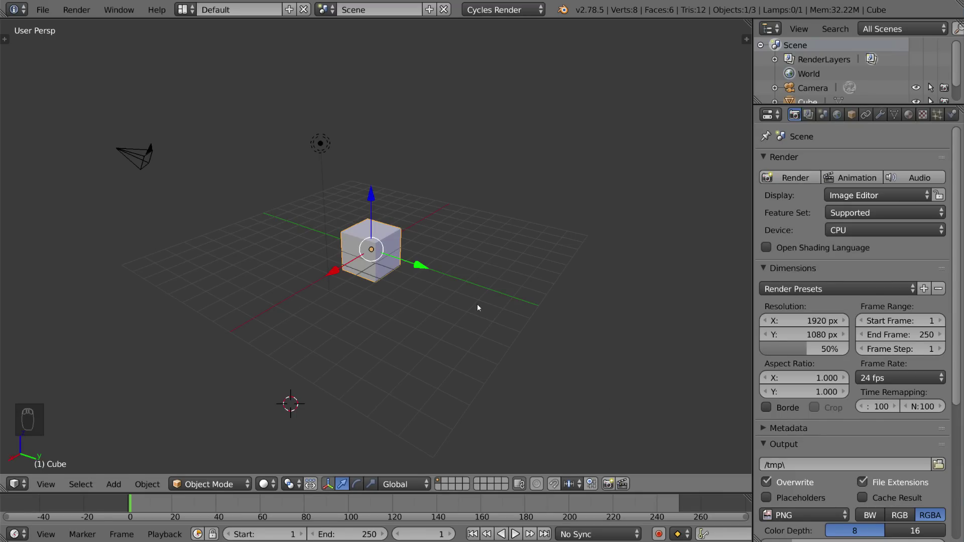
Browse the render layer, scene, object and constraint tabs, and toggle the tool shelf and transform panel
click(809, 115)
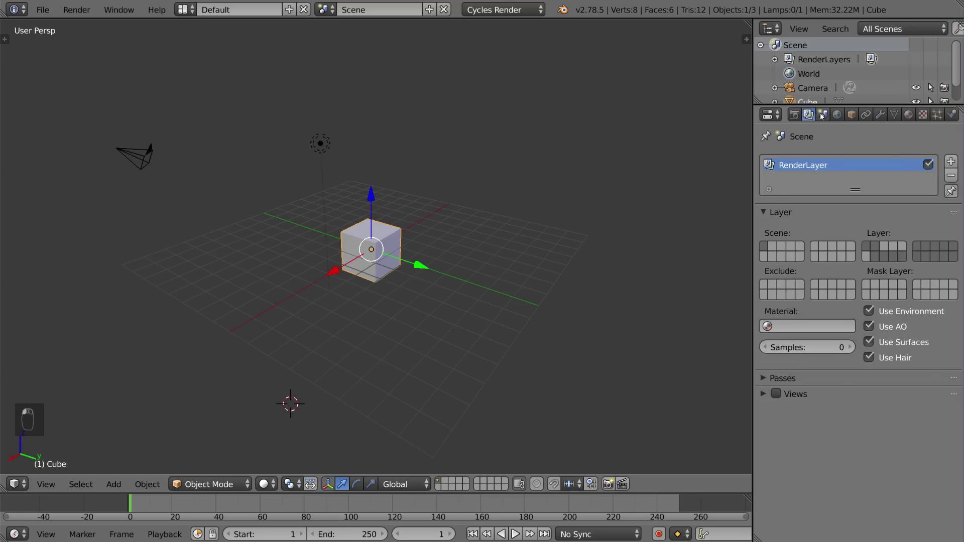
click(823, 115)
click(838, 115)
click(852, 115)
click(866, 115)
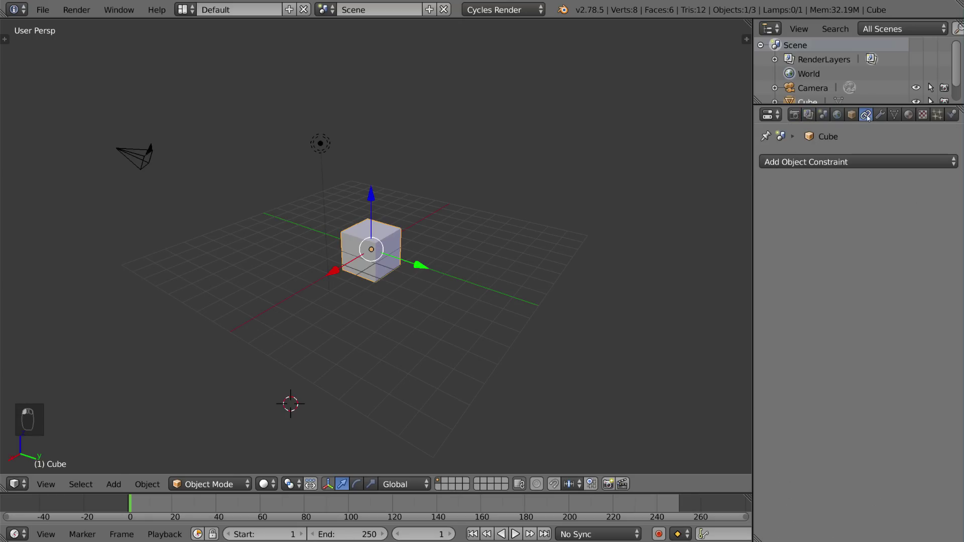
key(t)
key(t)
key(n)
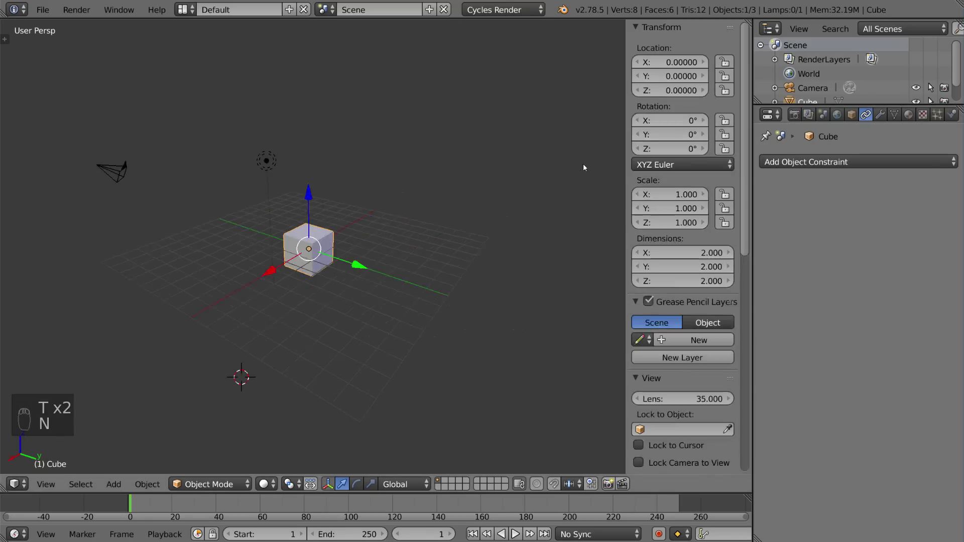
key(n)
Browse the material, texture, physics and particle tabs, then return to the render settings
click(795, 115)
click(909, 115)
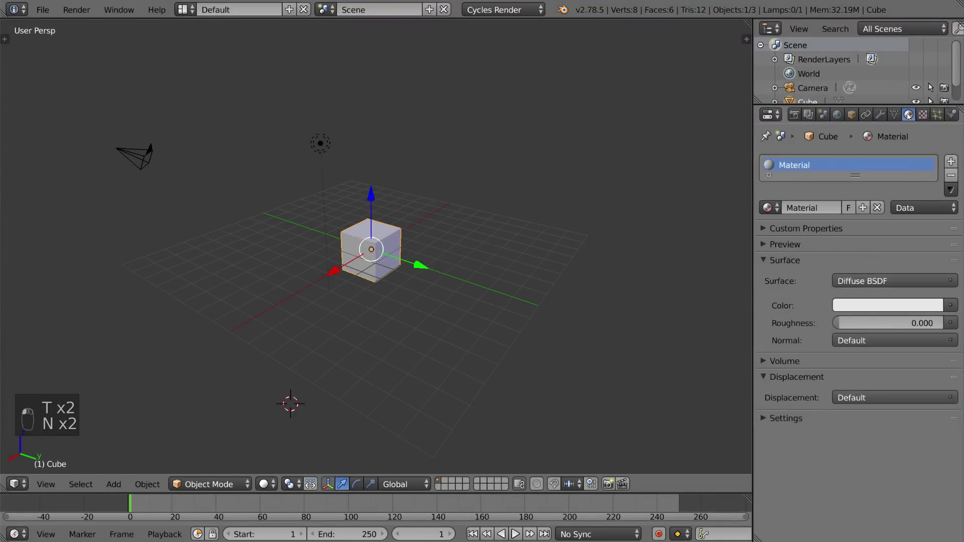
click(924, 115)
click(952, 115)
click(937, 115)
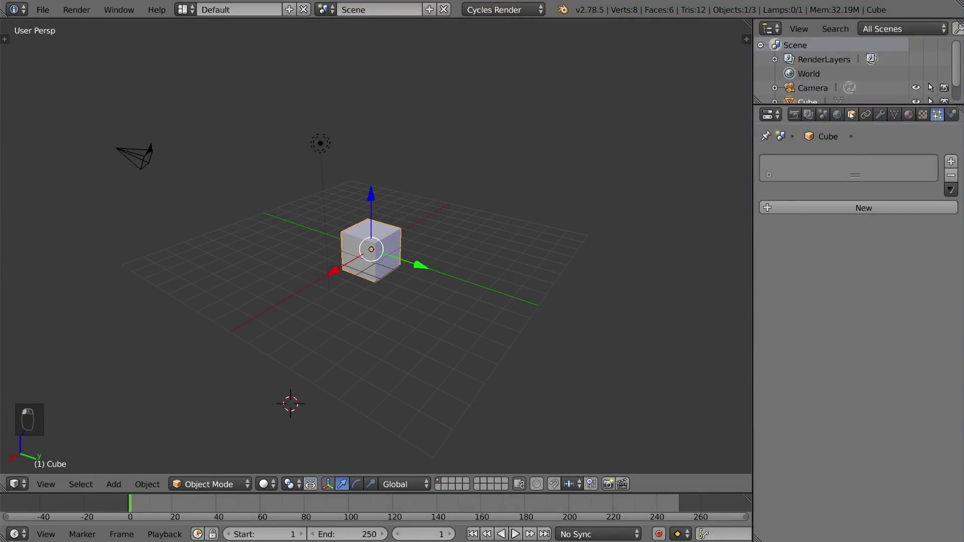
click(852, 115)
click(794, 115)
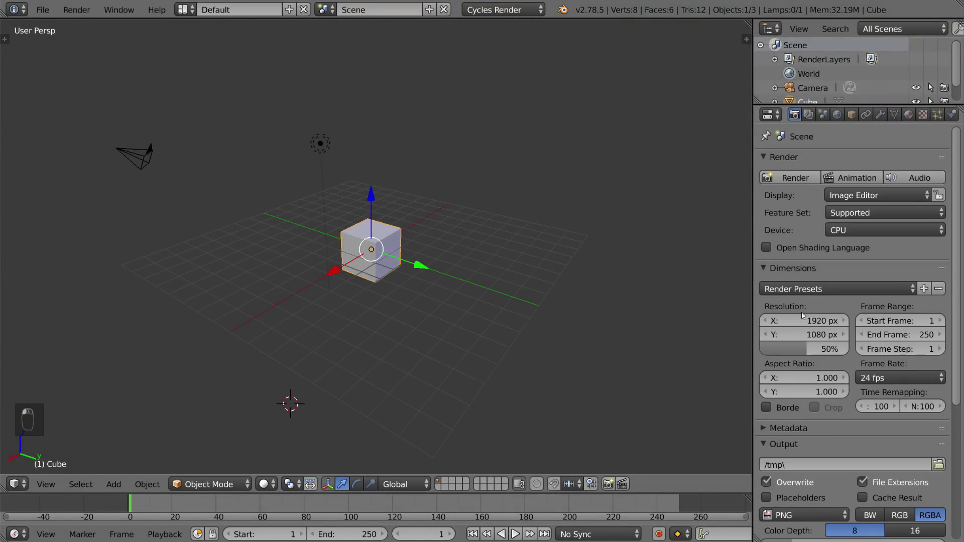
key(n)
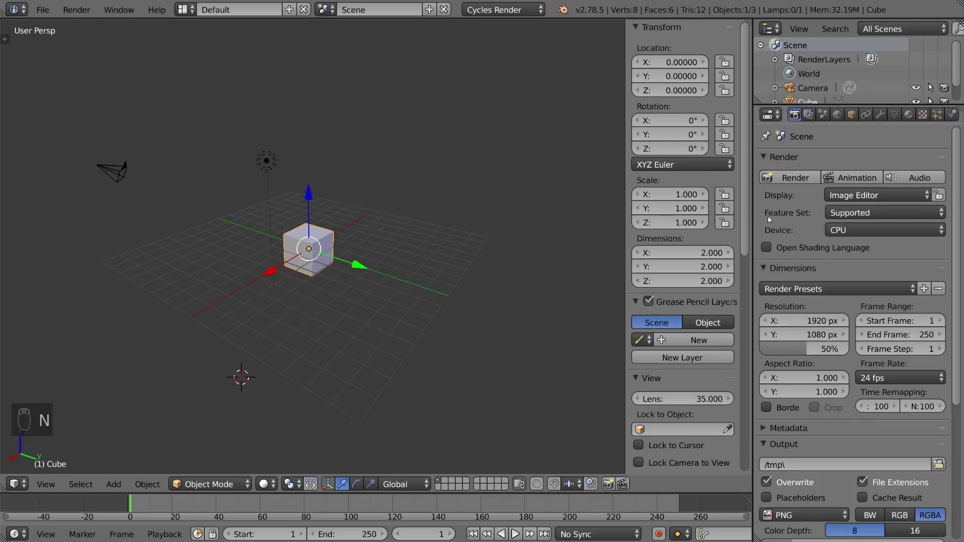
key(n)
key(n)
Render frame 1 of the default cube scene so the grey cube image appears
scroll(921, 189, down, 3)
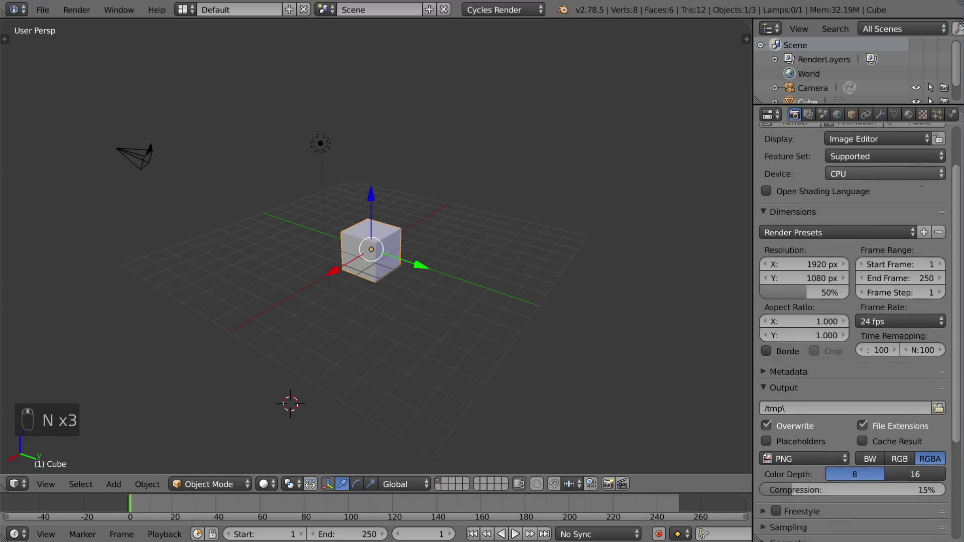
scroll(921, 185, up, 3)
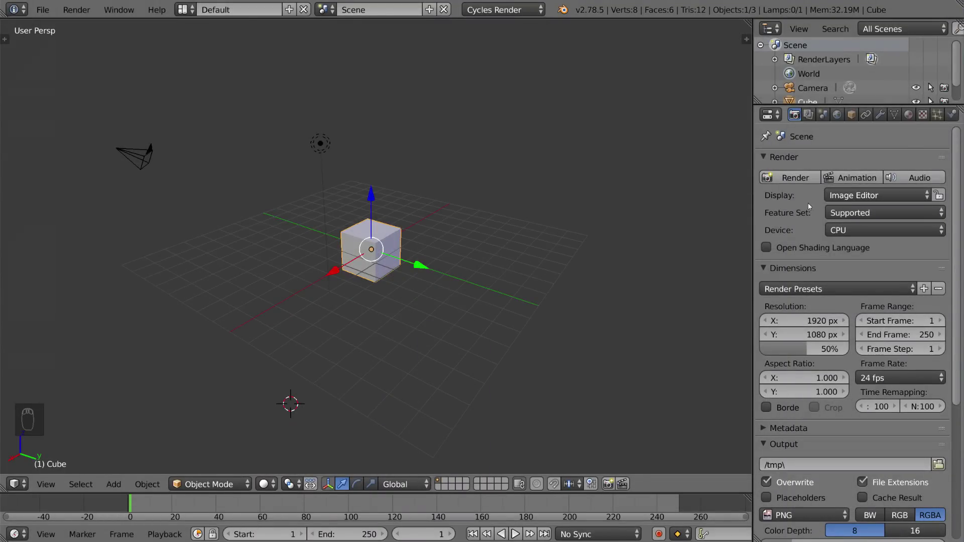
scroll(841, 319, down, 7)
scroll(843, 320, up, 6)
scroll(842, 318, up, 1)
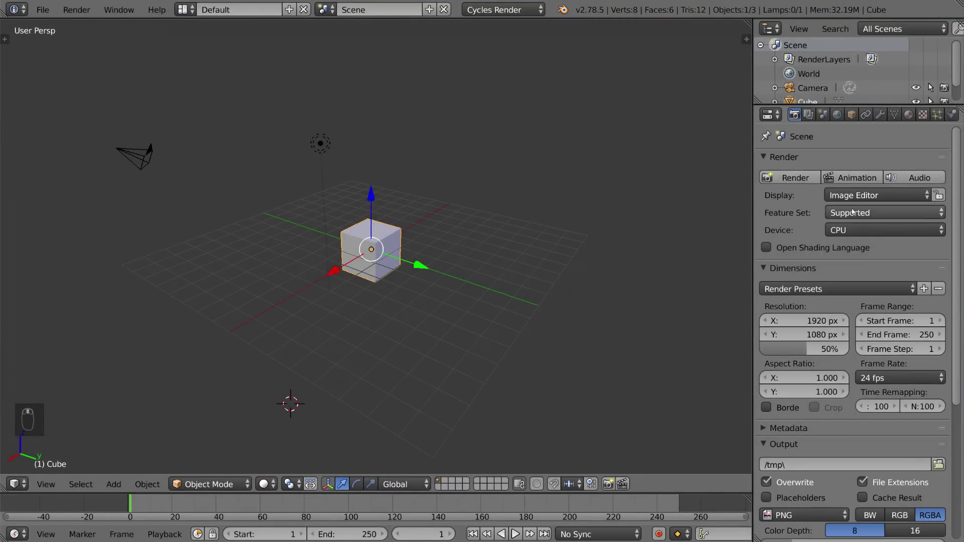
click(795, 178)
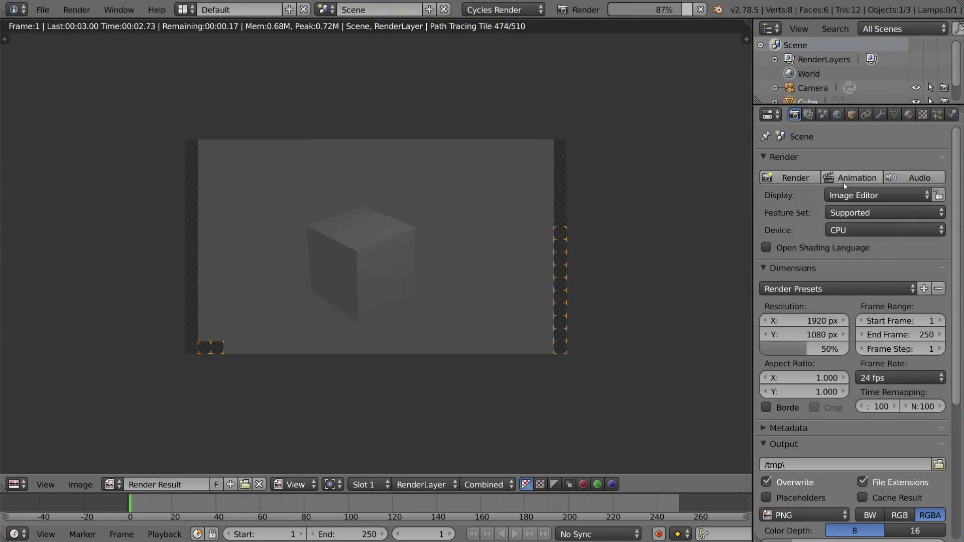
scroll(849, 251, down, 5)
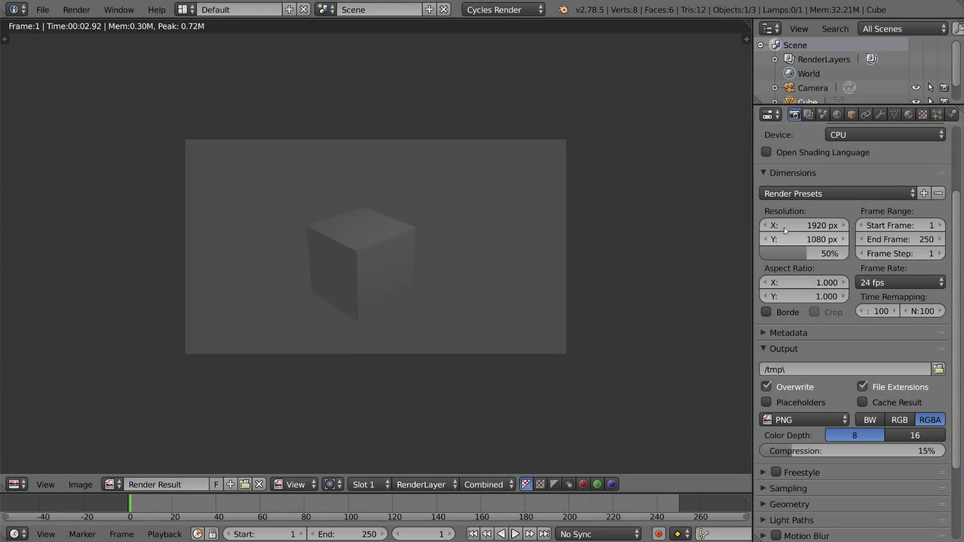
scroll(834, 296, down, 2)
scroll(846, 329, down, 3)
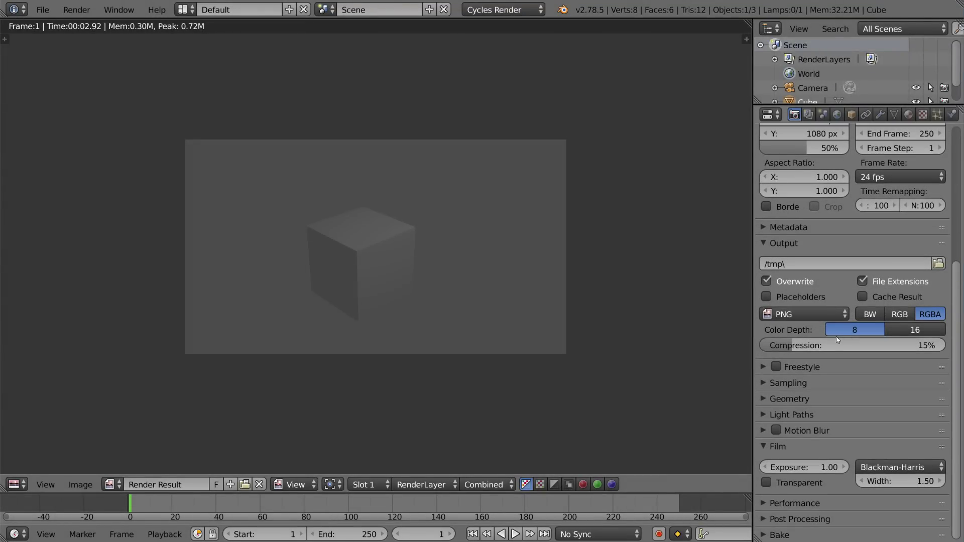
scroll(837, 332, up, 10)
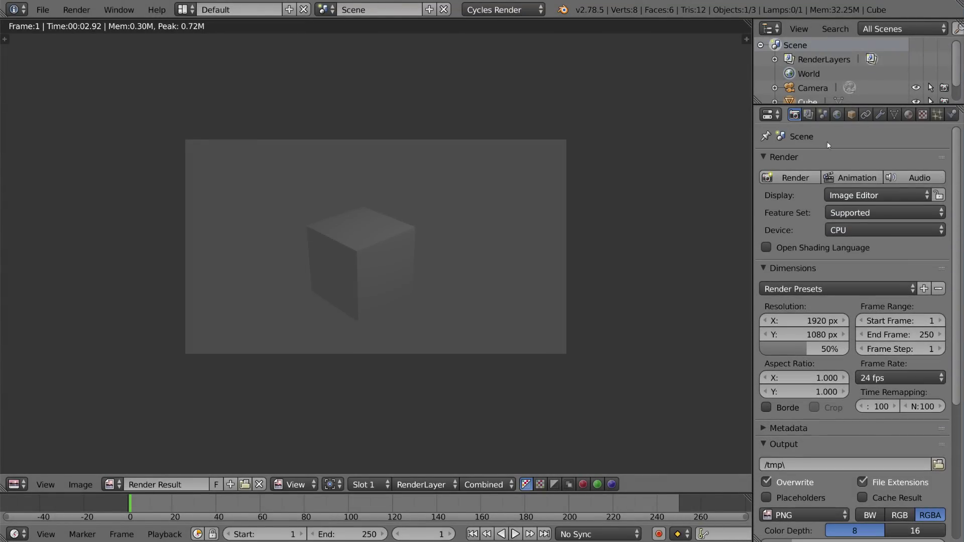
In the render layer settings, leave only the third scene layer active
click(809, 115)
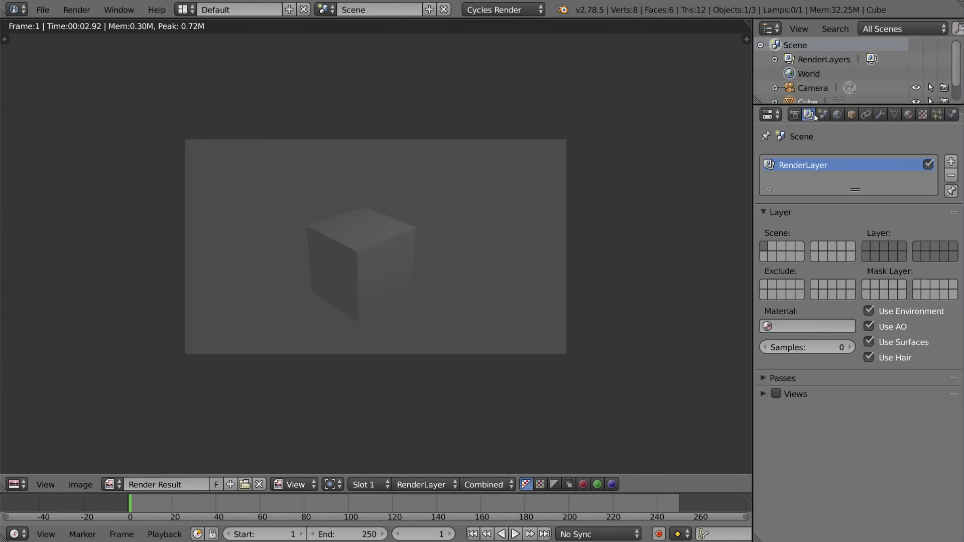
drag(866, 245, 887, 250)
click(883, 247)
Turn off the Mist pass, then add and remove a second render layer
click(849, 378)
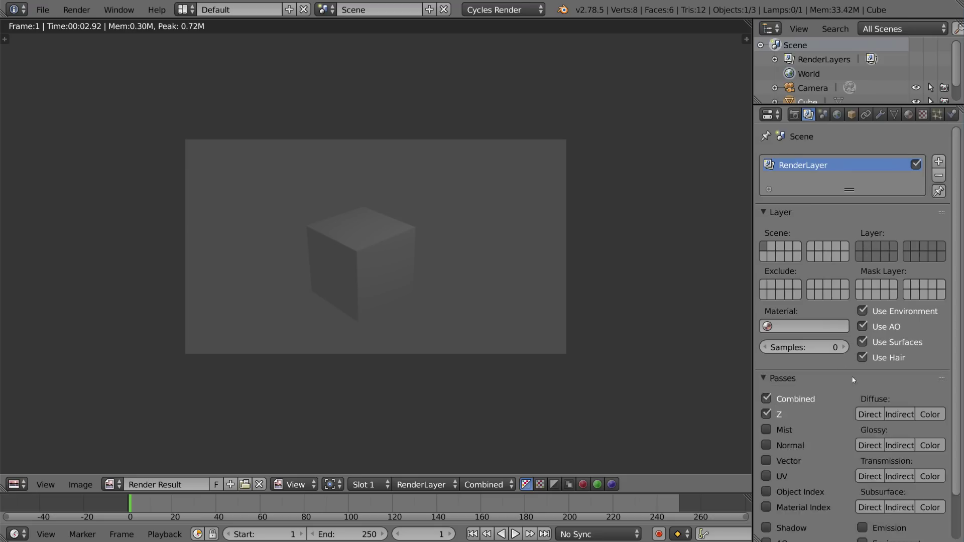
scroll(857, 349, down, 2)
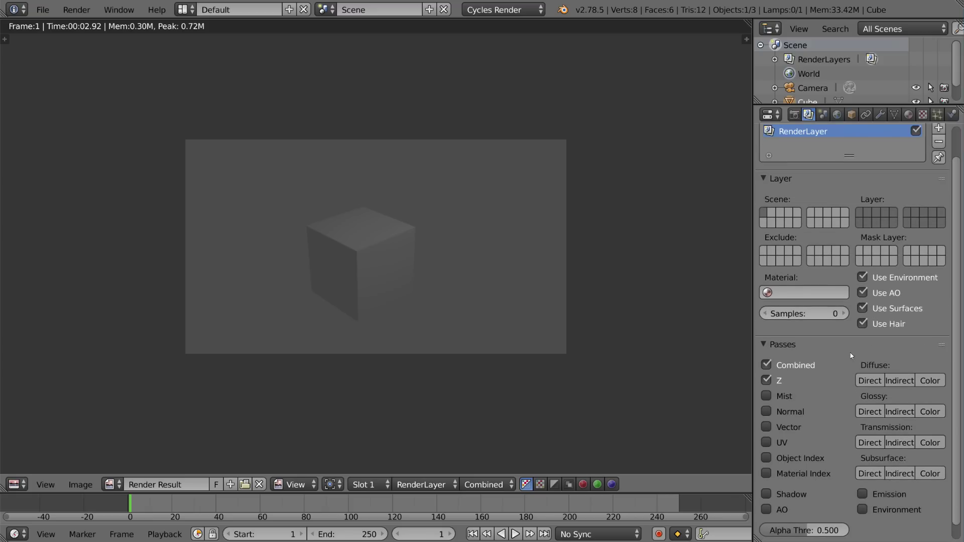
click(782, 397)
scroll(842, 359, up, 2)
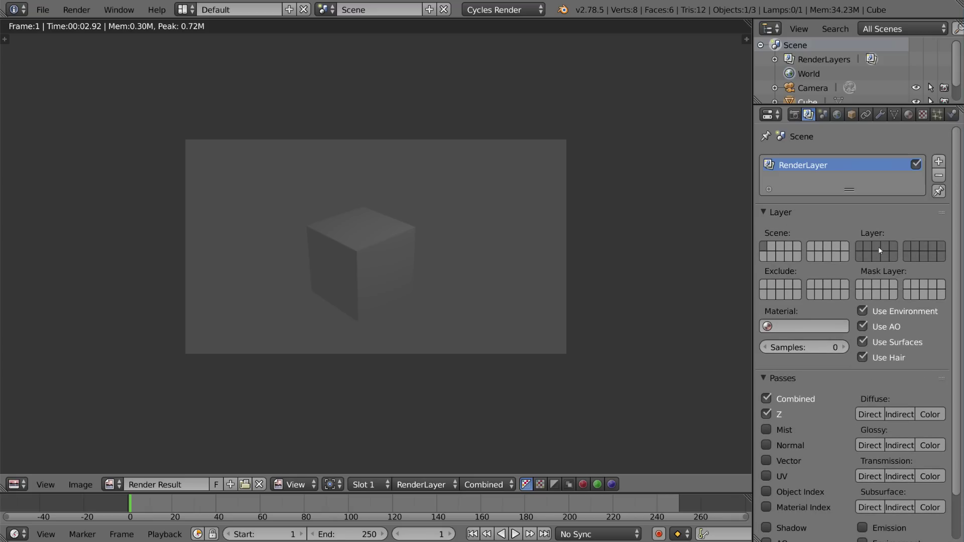
click(938, 162)
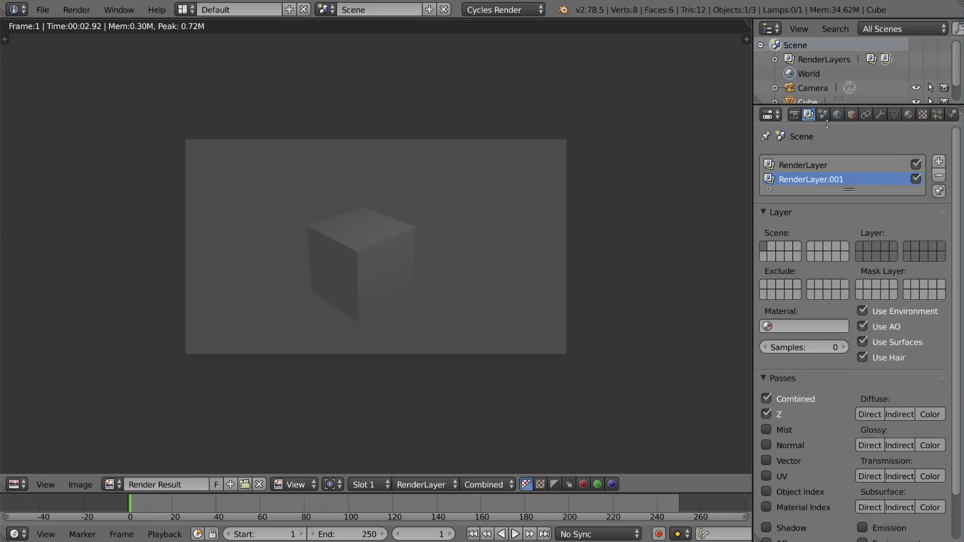
click(939, 176)
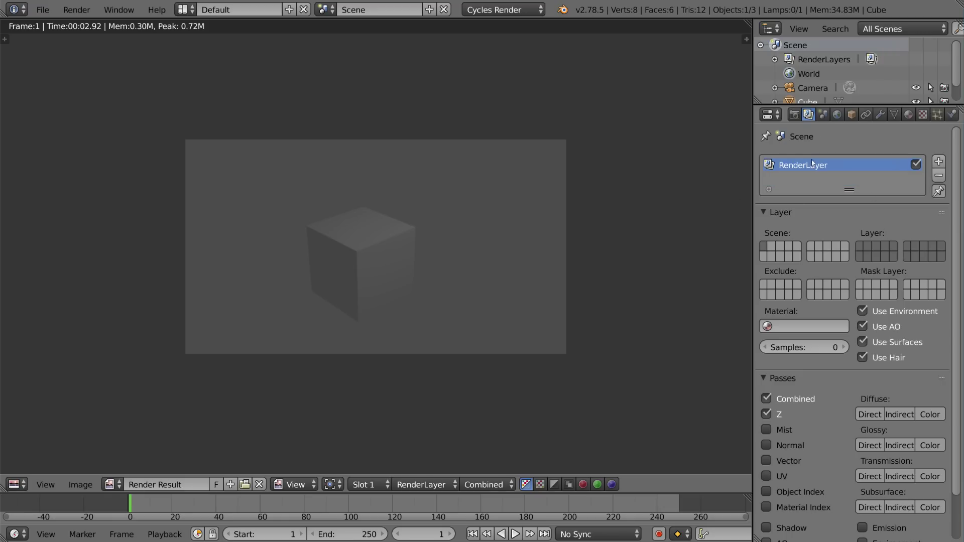
In the scene settings, keep Camera as the scene camera
click(823, 115)
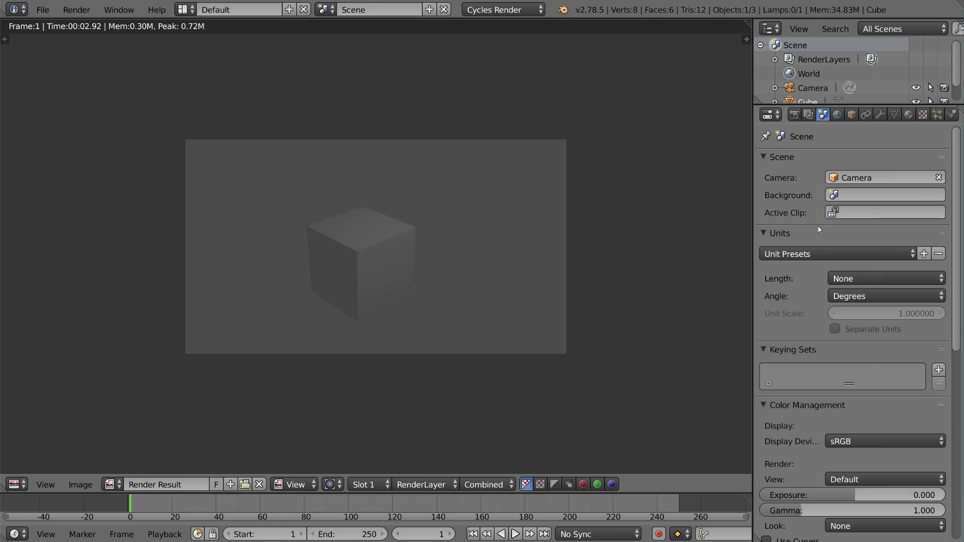
click(884, 173)
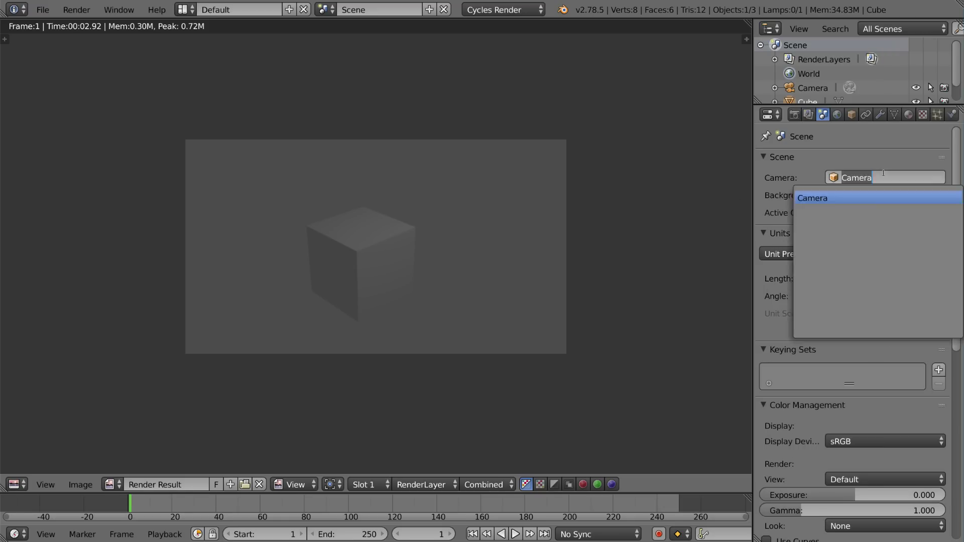
click(894, 198)
scroll(867, 205, down, 1)
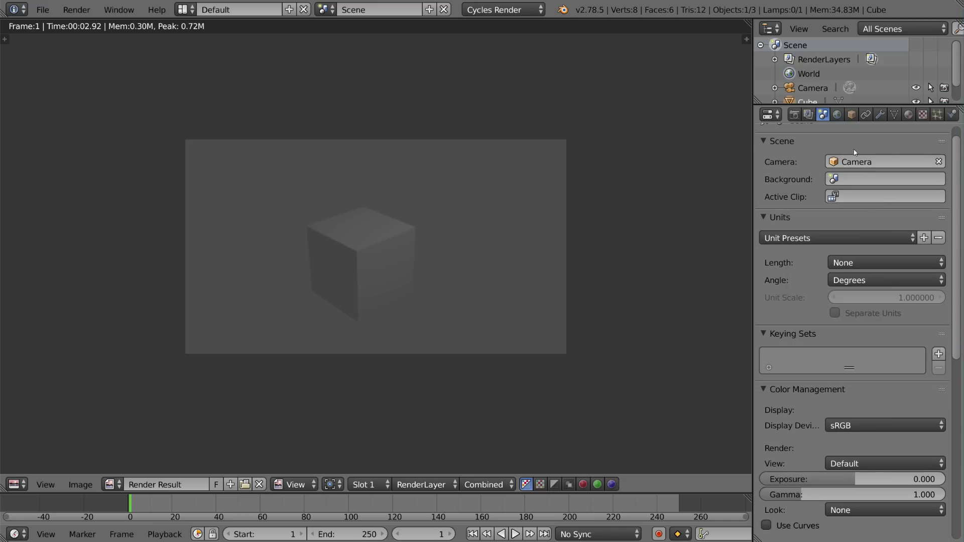
scroll(834, 190, down, 2)
Review the Units section, keeping Degrees for angles and None for length
click(829, 204)
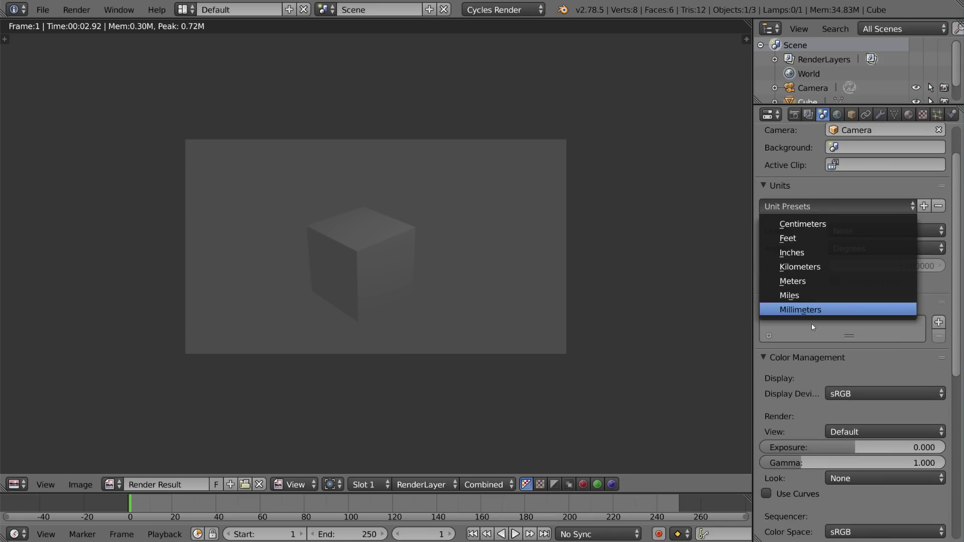
click(812, 209)
click(817, 190)
click(817, 189)
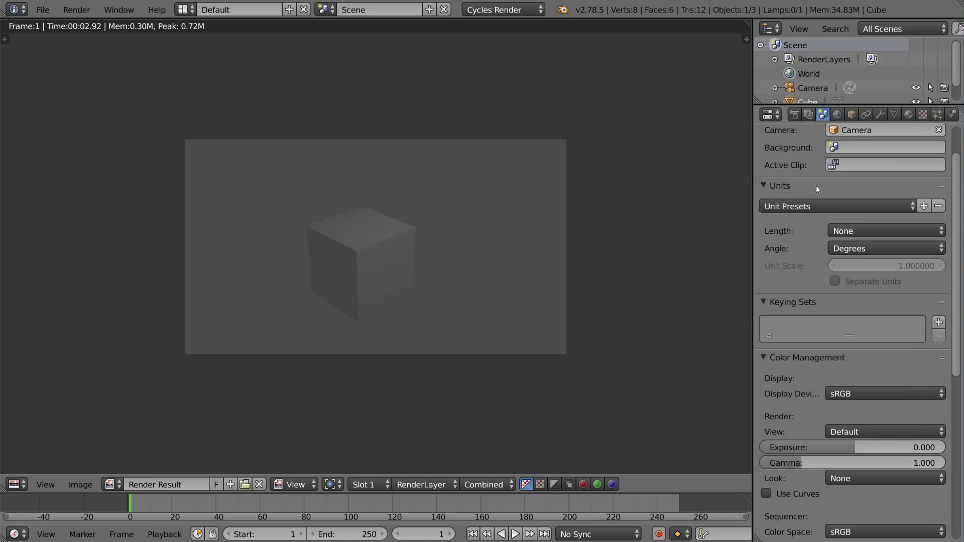
click(876, 249)
click(876, 237)
click(876, 237)
click(874, 233)
scroll(874, 262, down, 4)
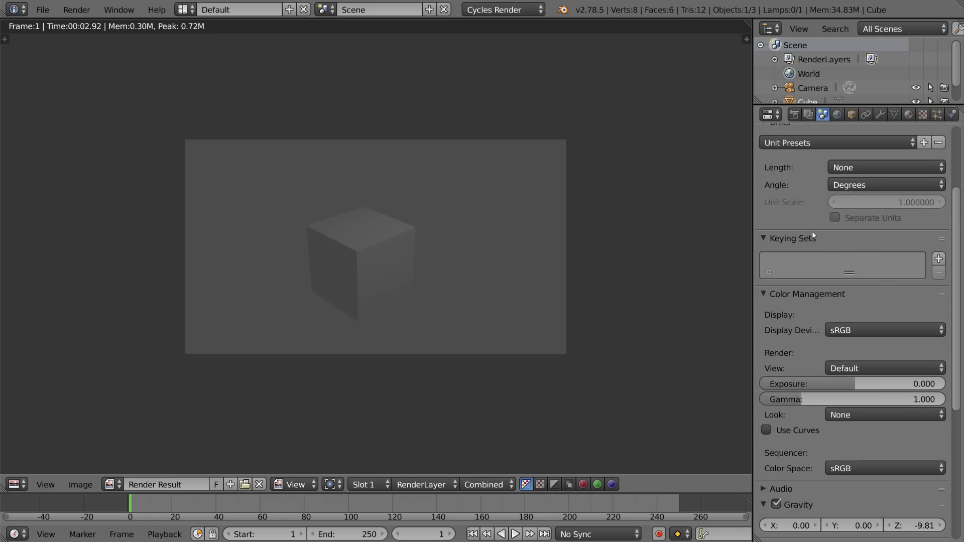
scroll(882, 272, down, 4)
Keep the Default view transform and leave scene gravity enabled
click(866, 305)
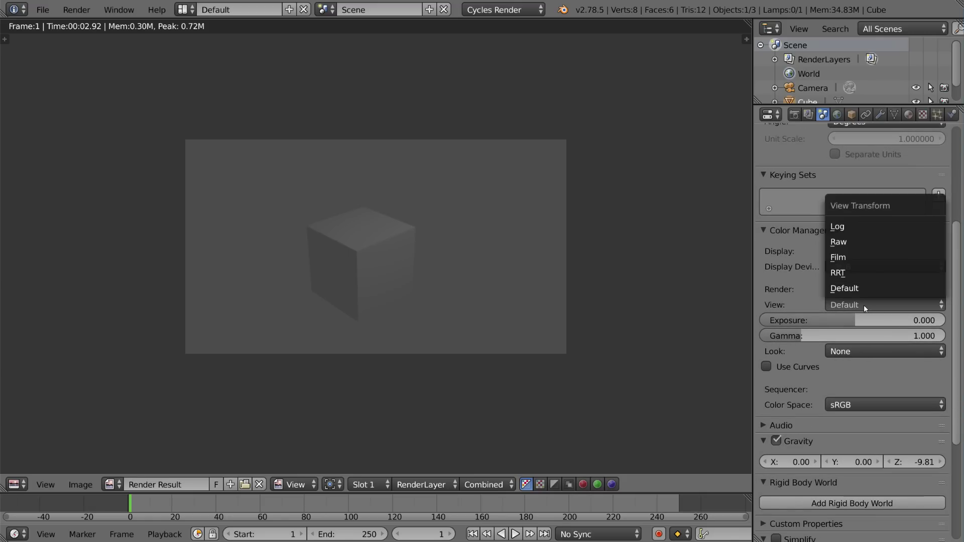
click(838, 293)
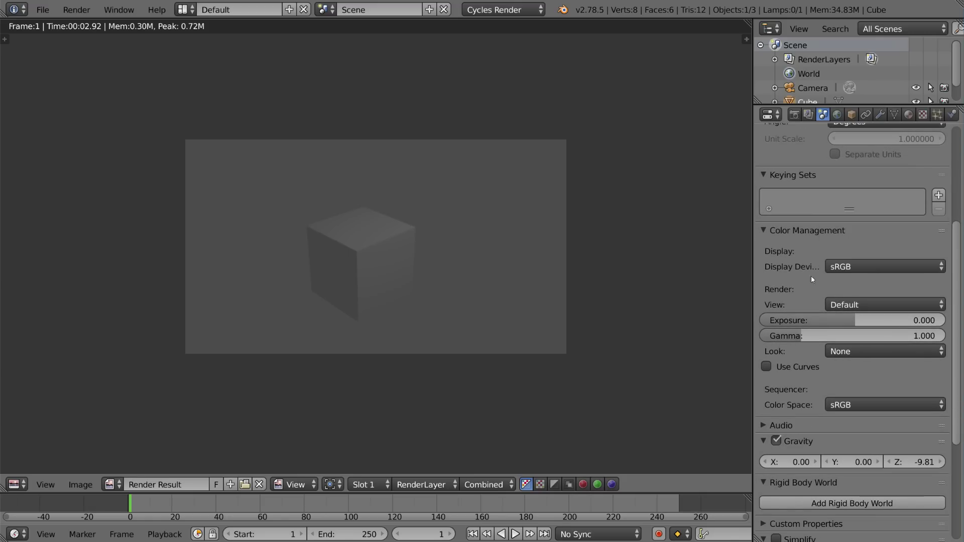
scroll(824, 301, down, 5)
click(781, 347)
click(781, 347)
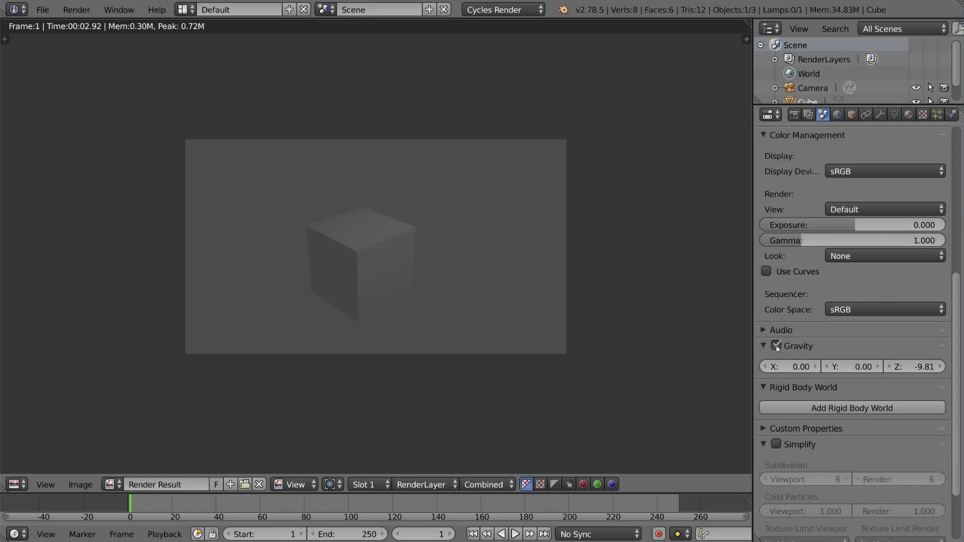
click(781, 347)
click(781, 347)
scroll(856, 377, up, 12)
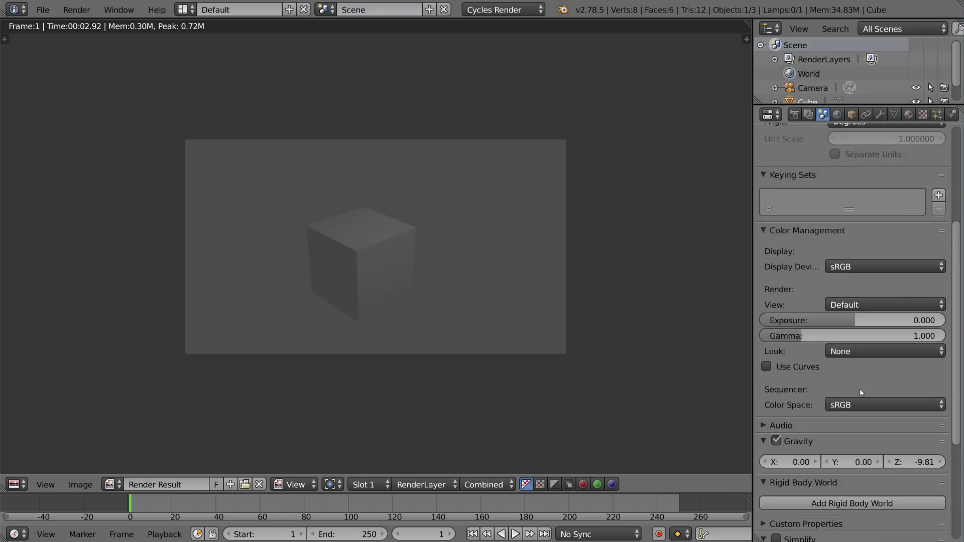
Show the World settings and close the render result back to the 3D view
scroll(841, 147, up, 2)
click(837, 115)
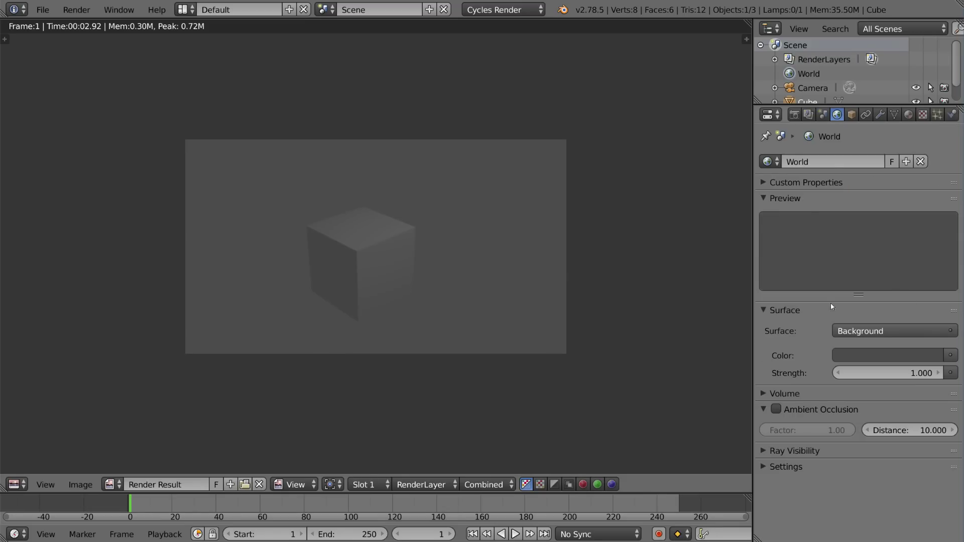
key(Escape)
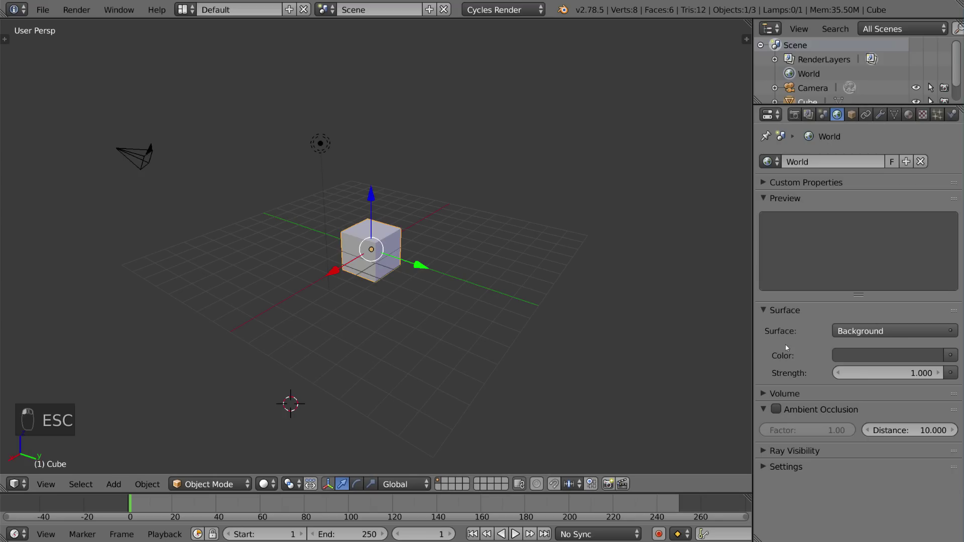
Set the world colour to a bright teal, preview rendered shading, and enable ambient occlusion
click(908, 354)
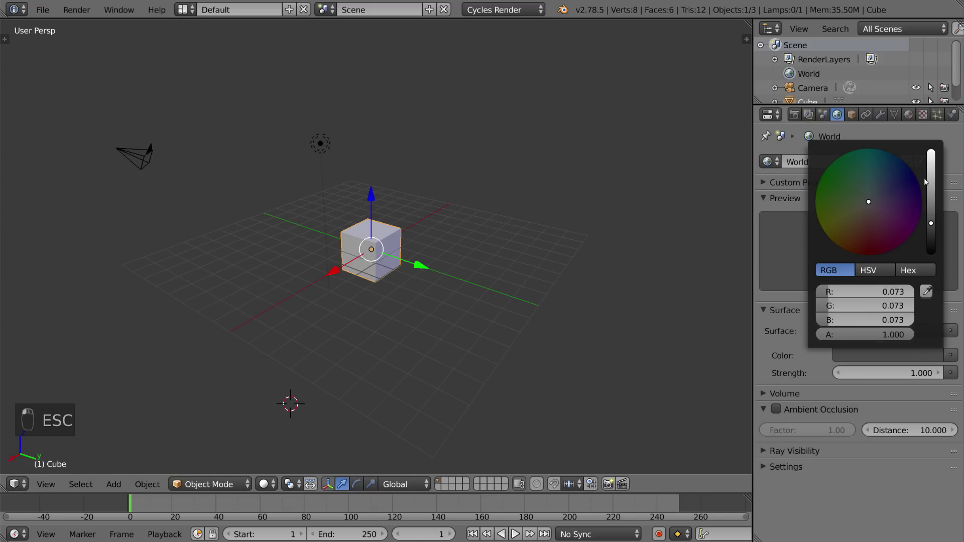
click(929, 182)
click(871, 186)
key(shift+z)
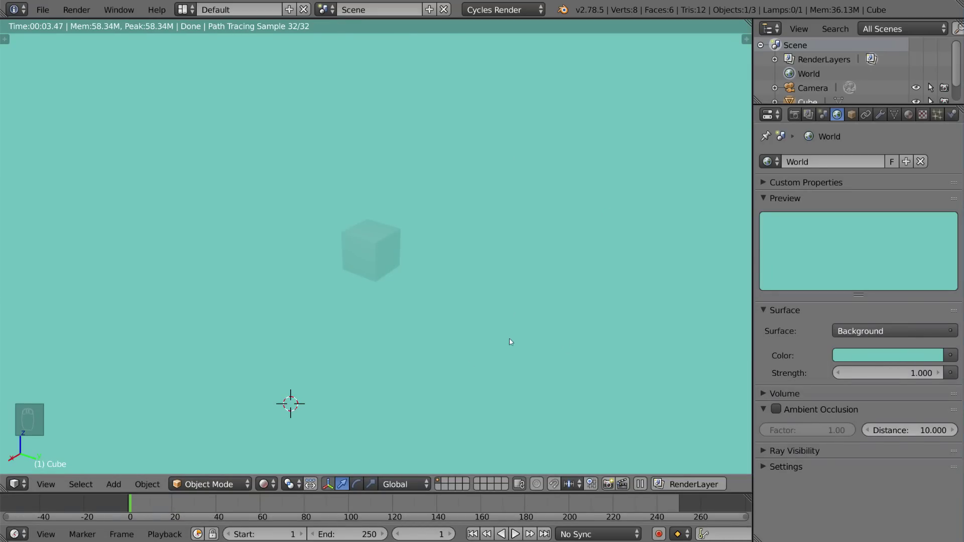
click(596, 345)
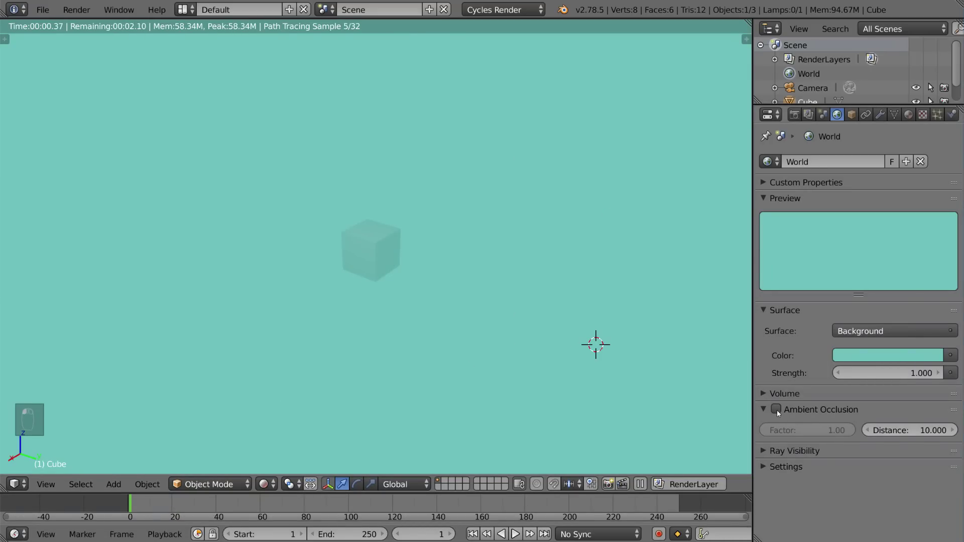
click(777, 410)
Review the Cube's name and XYZ Euler rotation mode, then hide its viewport name label
key(shift+z)
click(852, 115)
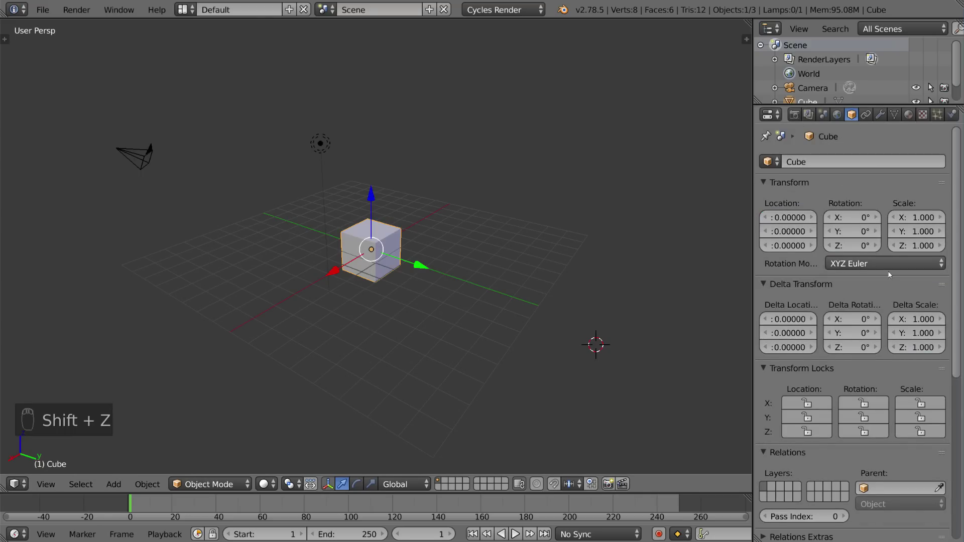
scroll(882, 272, down, 5)
scroll(880, 282, down, 5)
scroll(878, 278, up, 12)
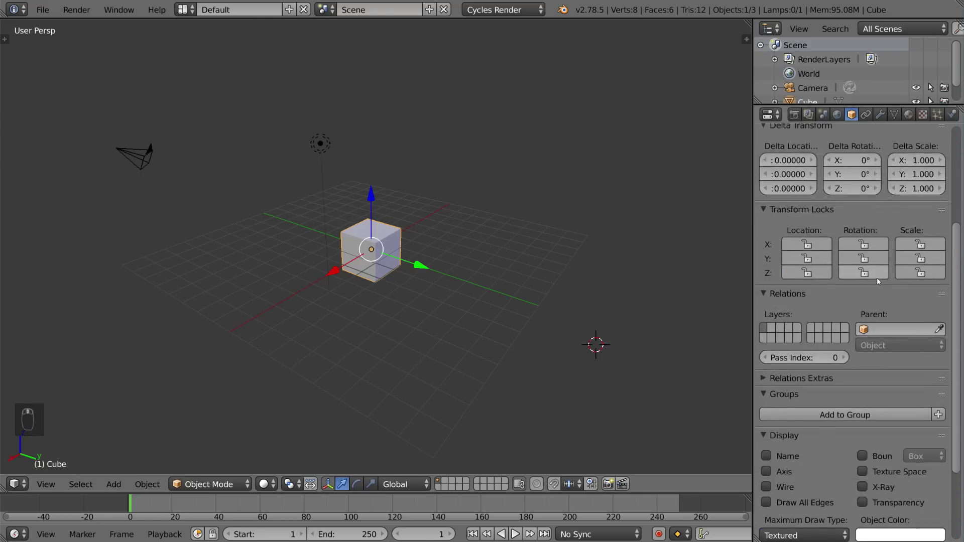
click(829, 163)
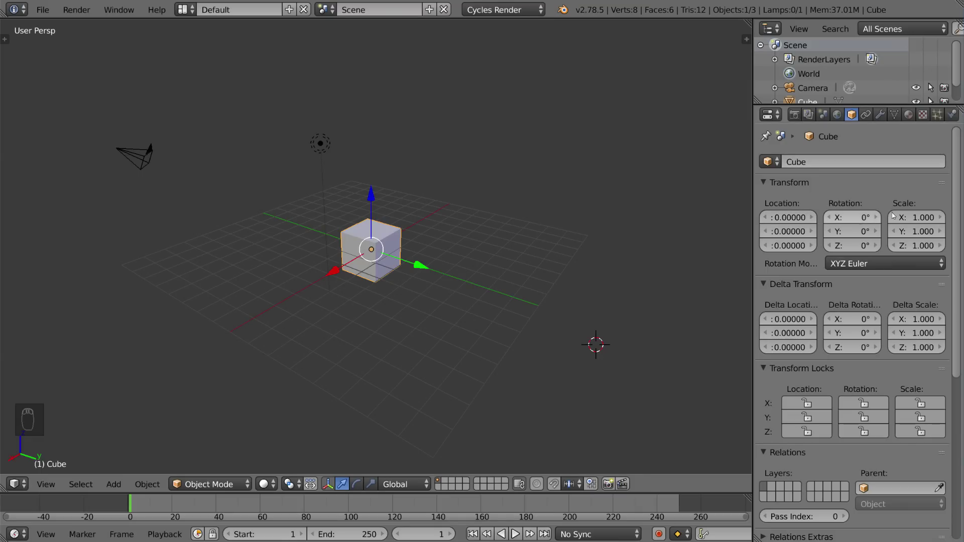
click(880, 265)
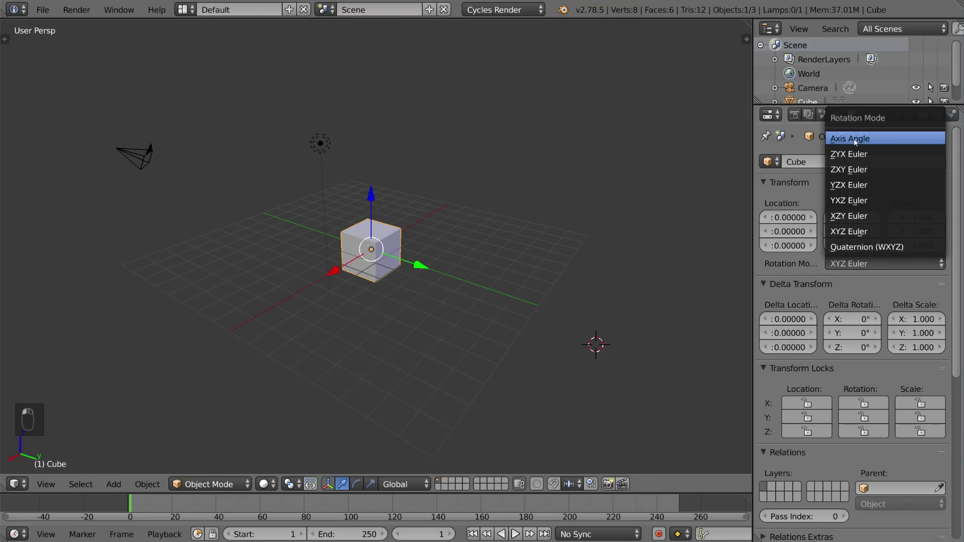
scroll(842, 271, down, 4)
scroll(842, 272, down, 8)
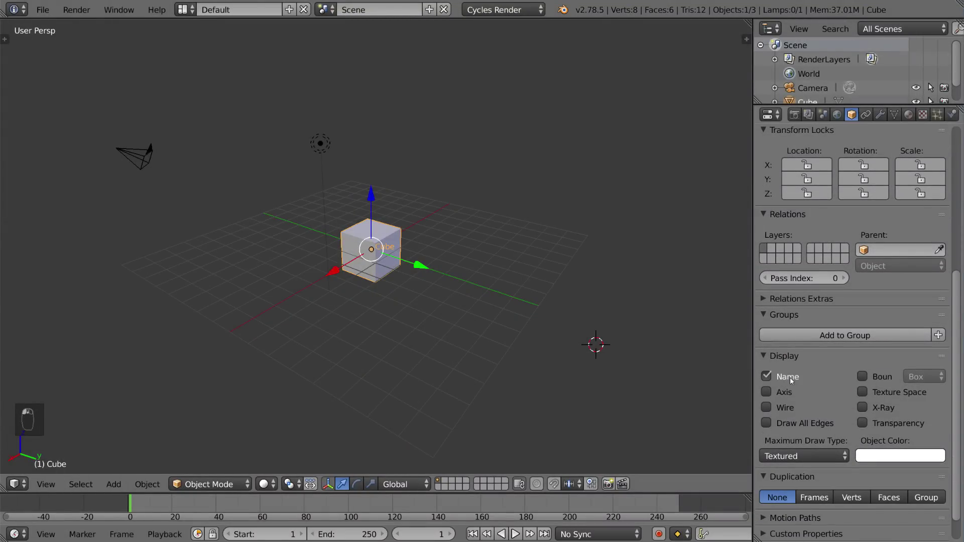
click(767, 377)
scroll(854, 229, up, 12)
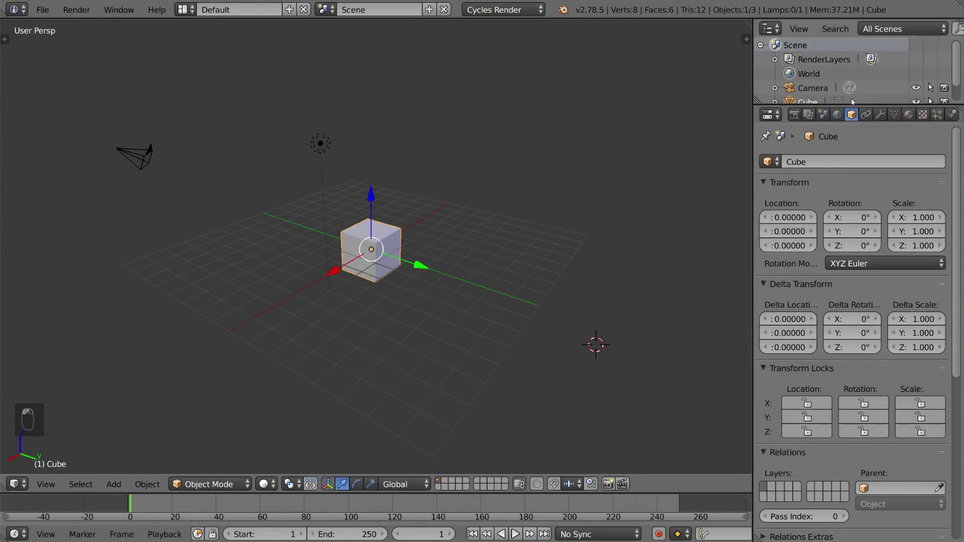
Add a Copy Location constraint targeting the Lamp, lower influence to about 0.632, then delete it
click(866, 114)
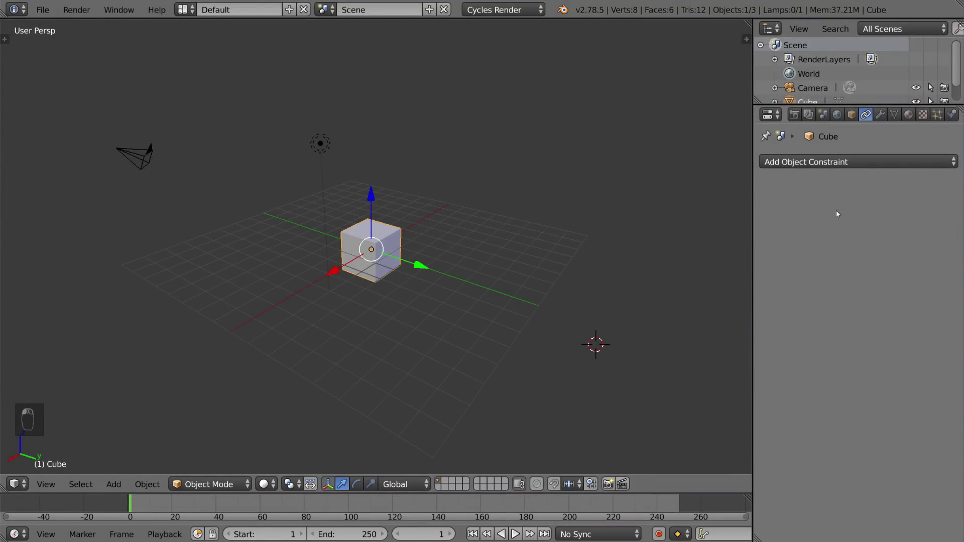
click(824, 161)
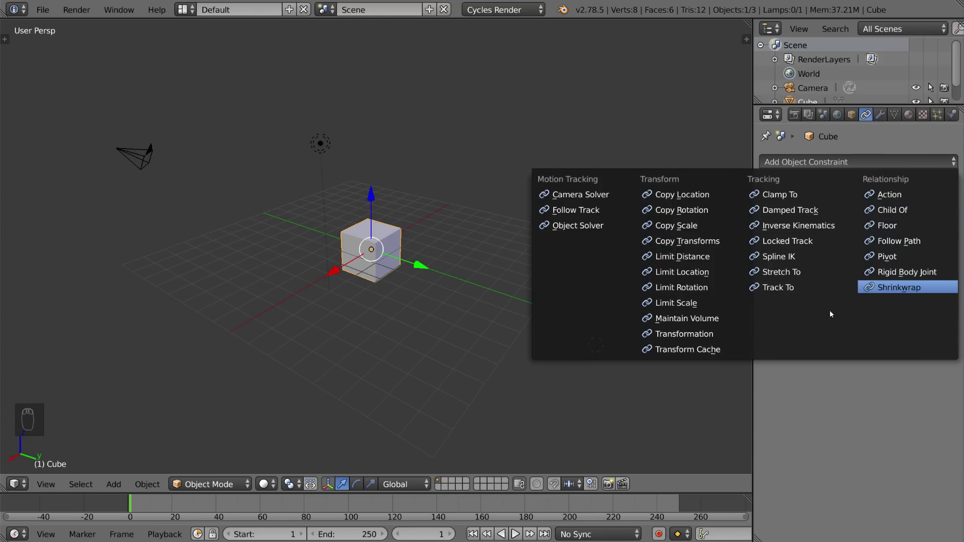
click(683, 195)
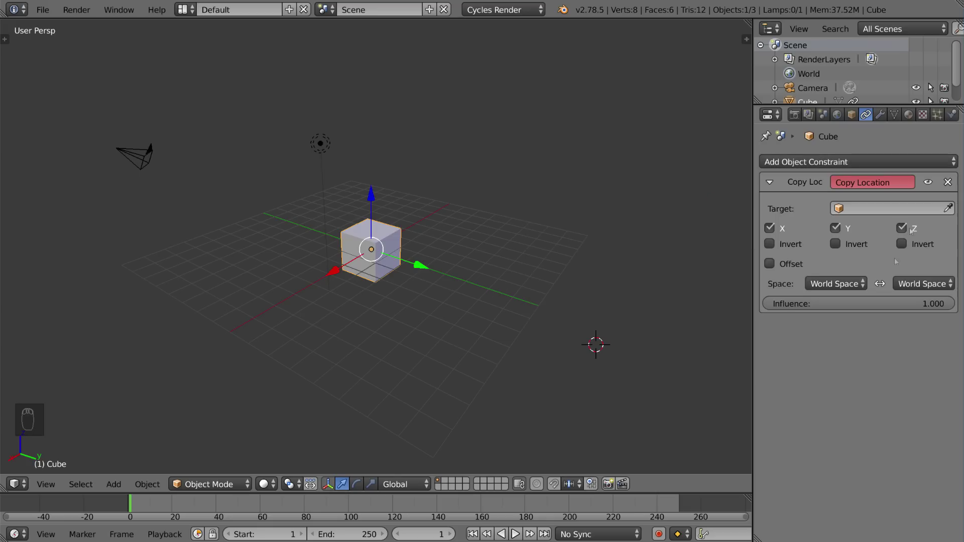
click(321, 143)
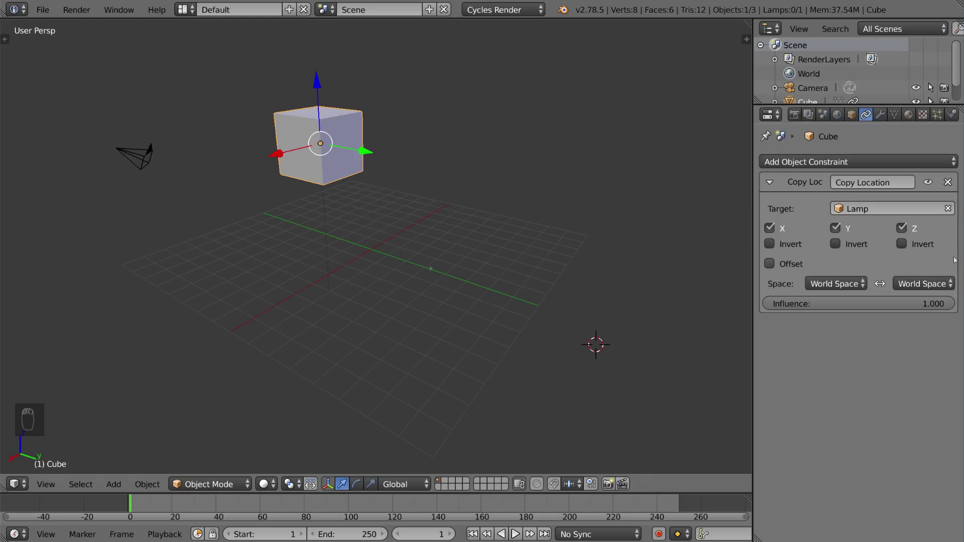
drag(917, 303, 955, 304)
click(948, 182)
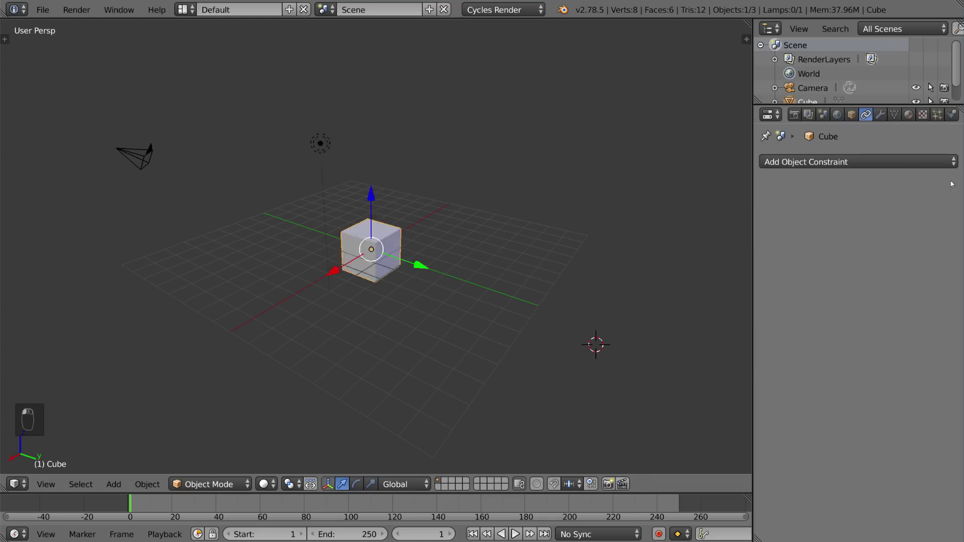
Add an Array modifier to the Cube, change its count to 1, then remove it
click(884, 116)
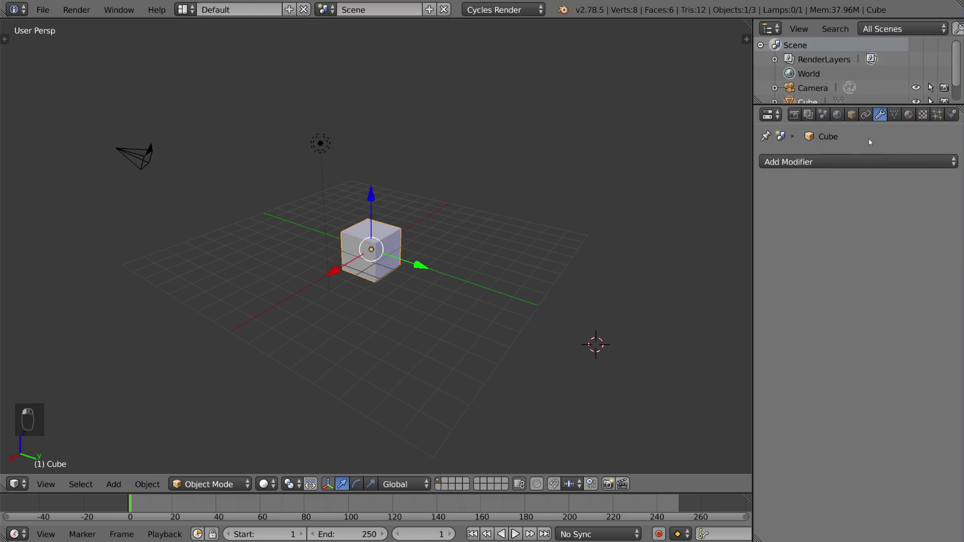
click(895, 162)
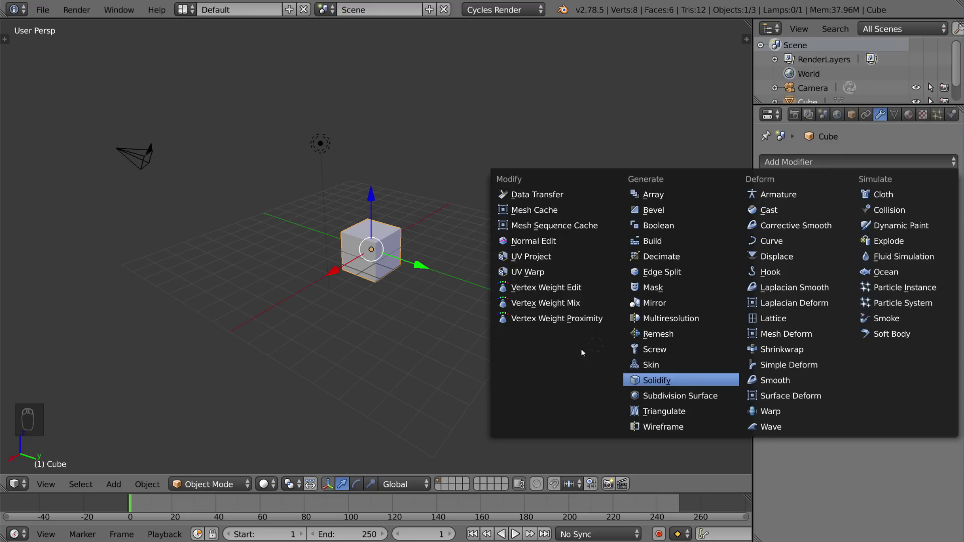
key(Escape)
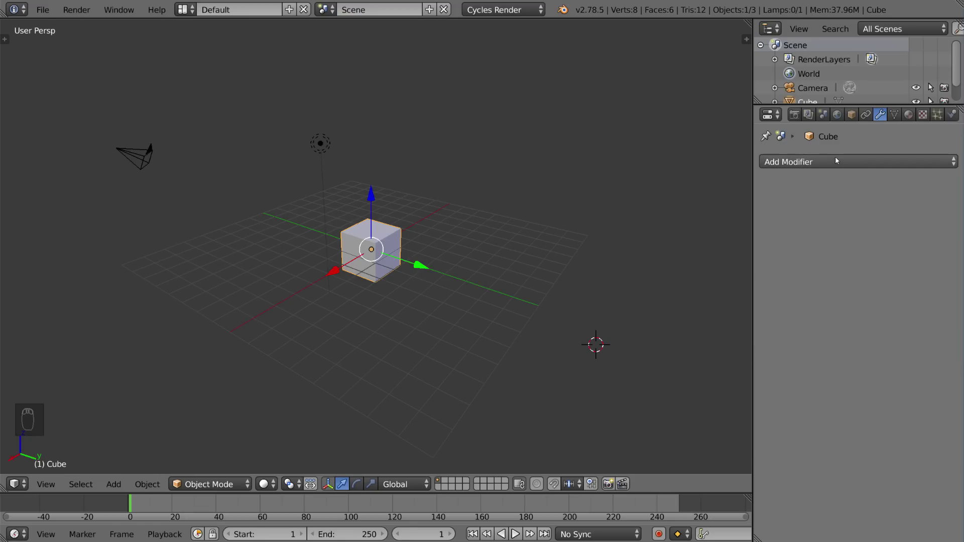
click(837, 160)
click(648, 193)
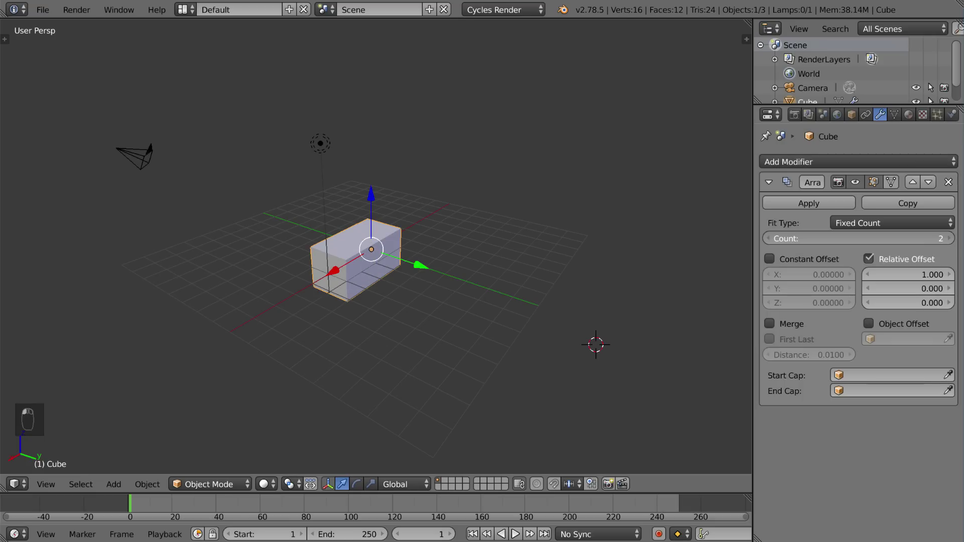
drag(859, 239, 889, 183)
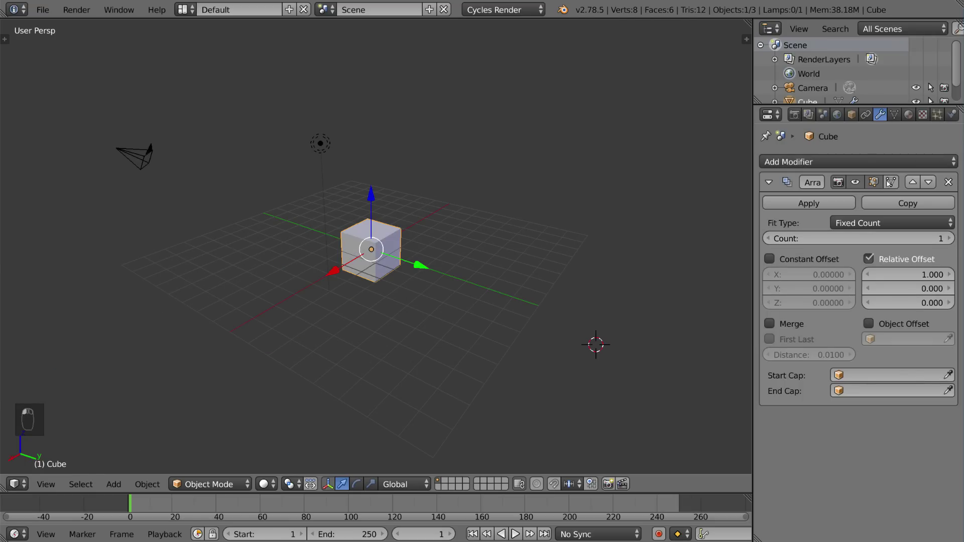
click(949, 183)
click(924, 162)
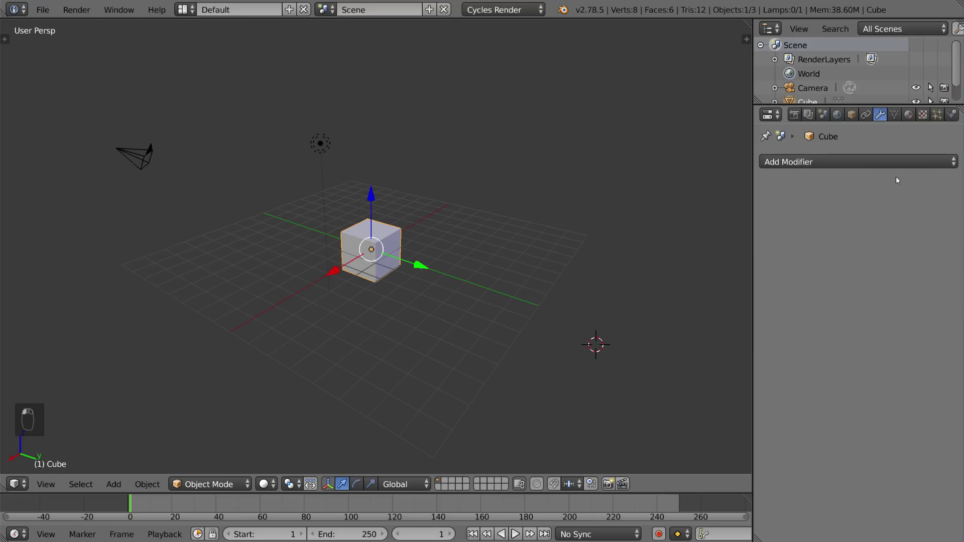
Show the Cube's mesh data, collapsing and re-expanding the Vertex Groups and UV Maps panels
click(896, 116)
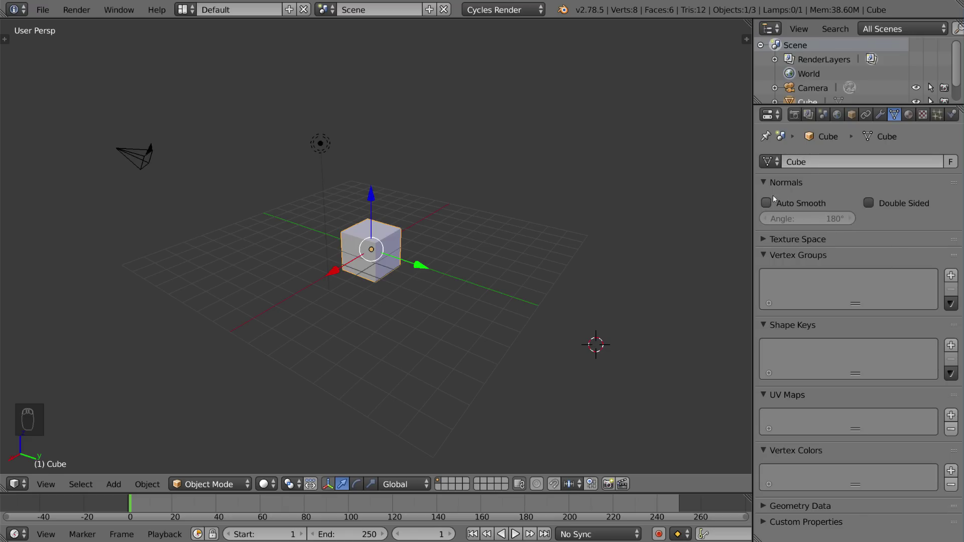
click(833, 257)
click(827, 253)
click(800, 397)
click(797, 396)
Make the cube material blue and drive its colour with an Image Texture
click(912, 115)
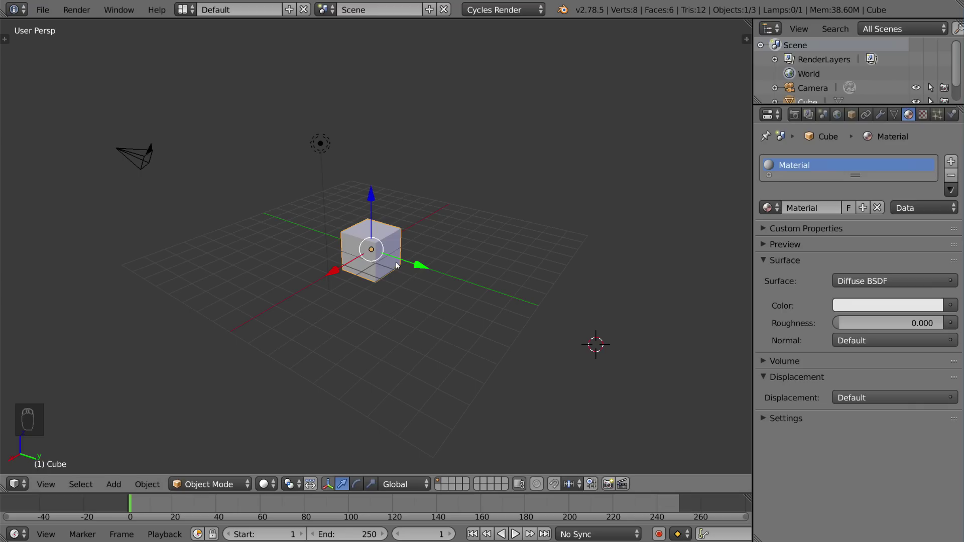
click(890, 304)
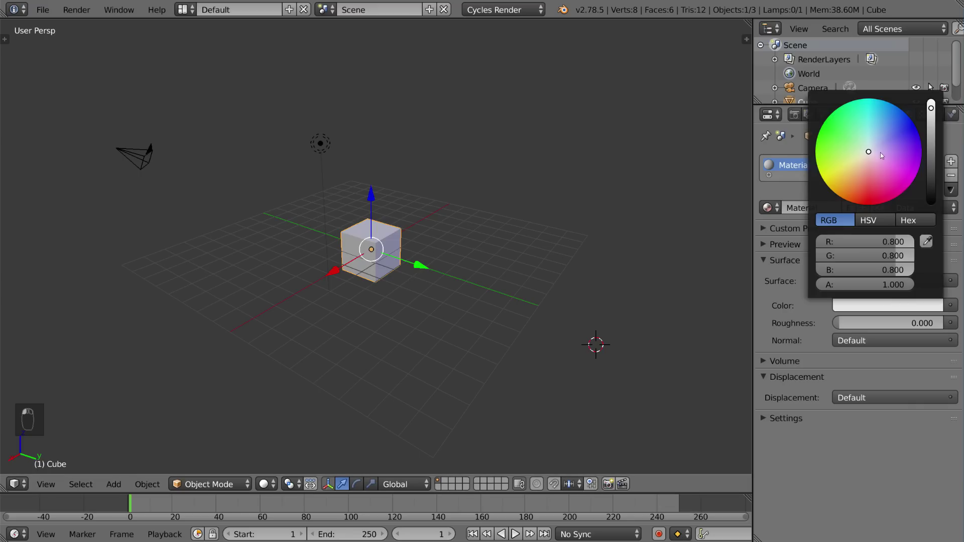
drag(881, 152, 893, 134)
click(951, 304)
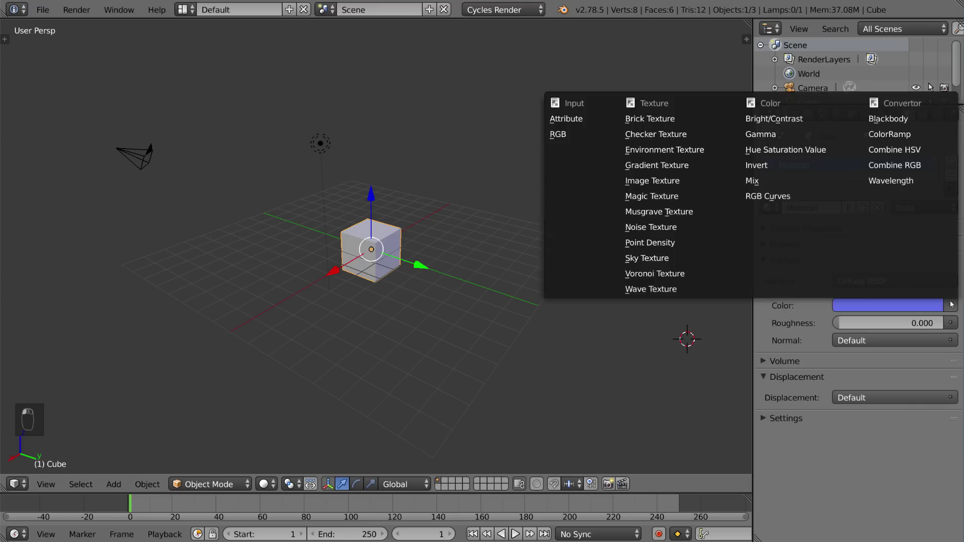
click(666, 181)
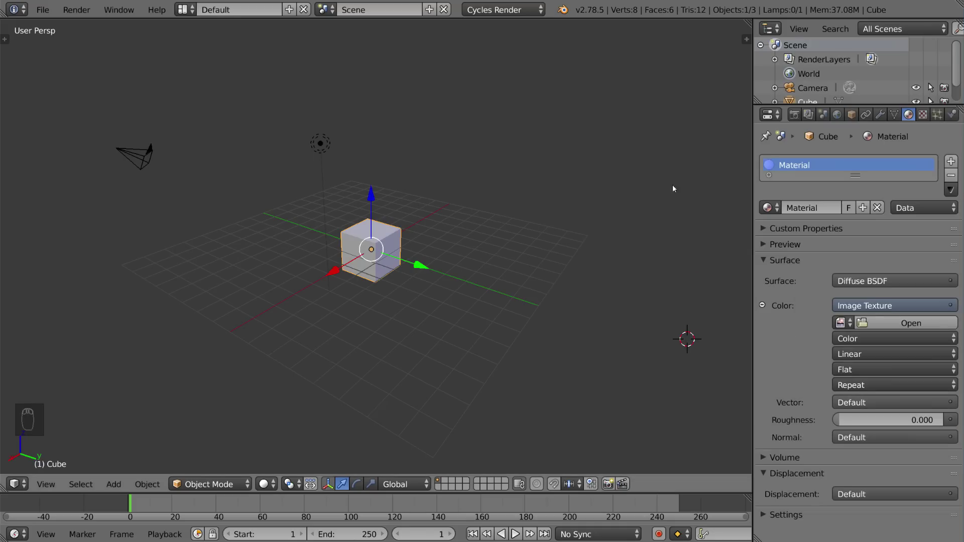
click(923, 115)
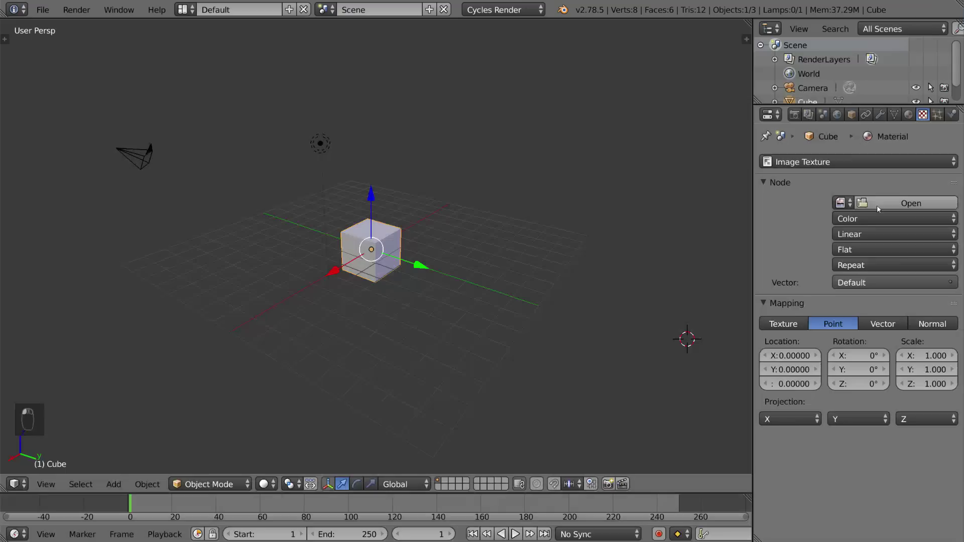
click(909, 115)
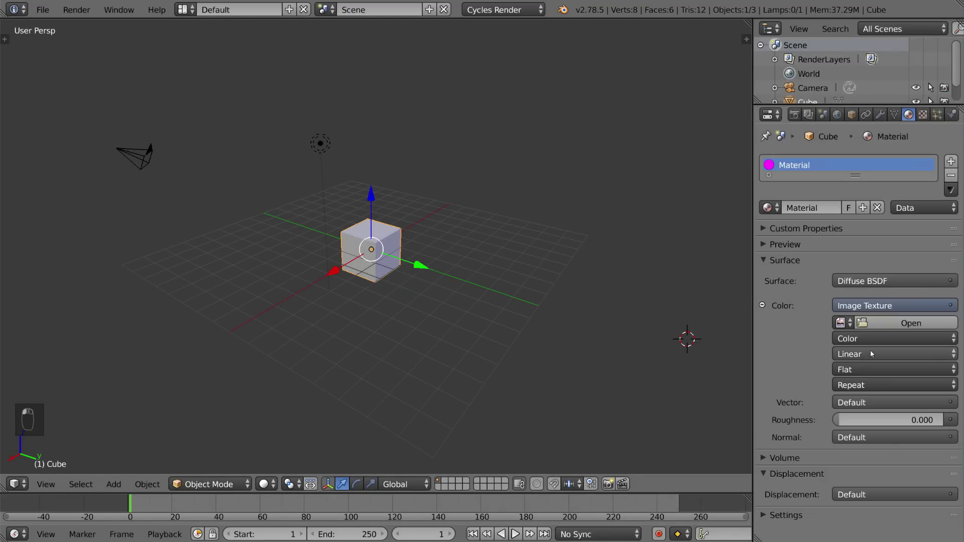
click(923, 115)
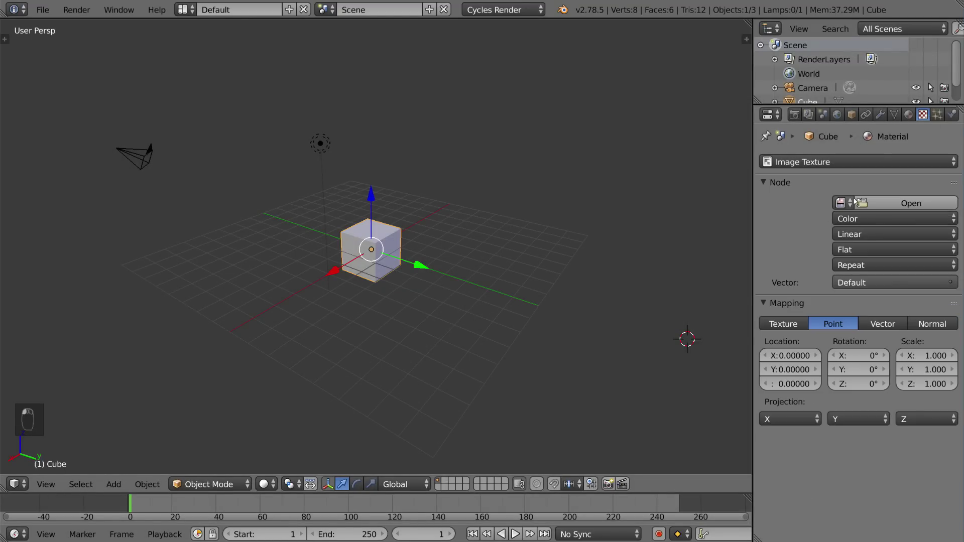
click(862, 161)
Drive the world colour with an Image Texture and select it in the texture settings
click(838, 115)
click(951, 356)
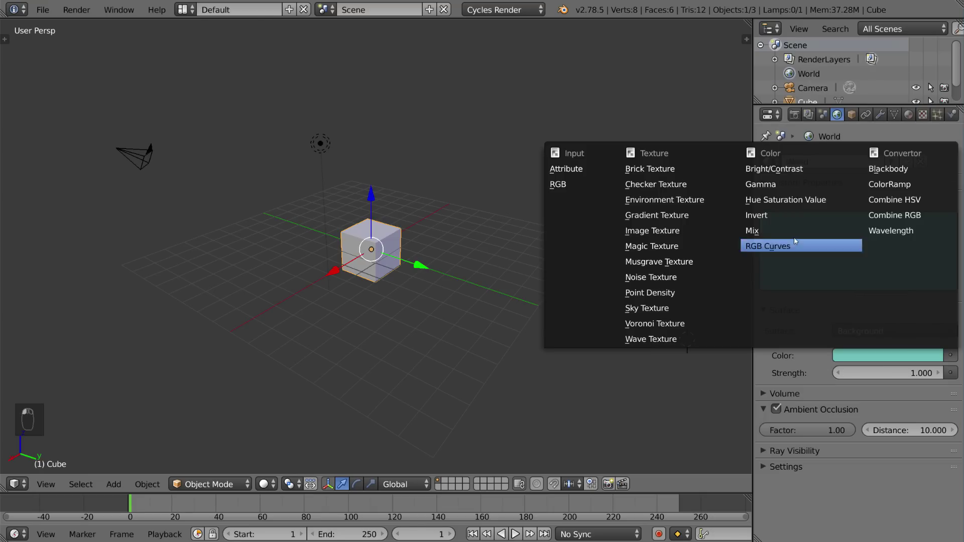
click(668, 230)
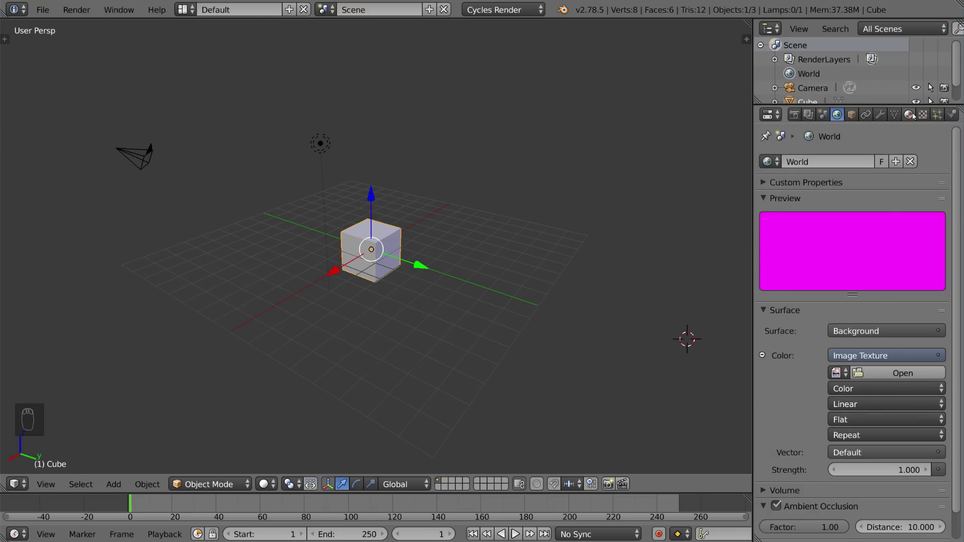
click(909, 115)
click(921, 115)
click(862, 160)
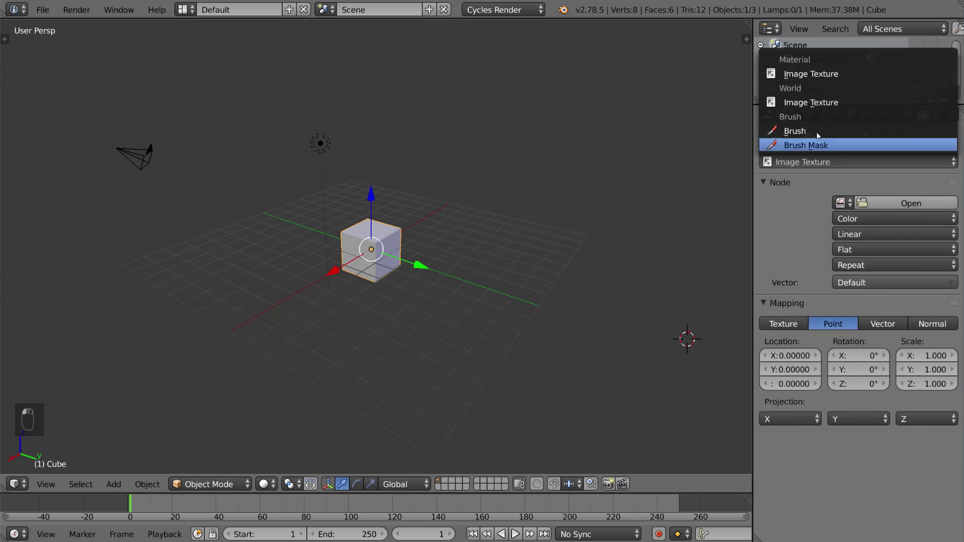
click(815, 102)
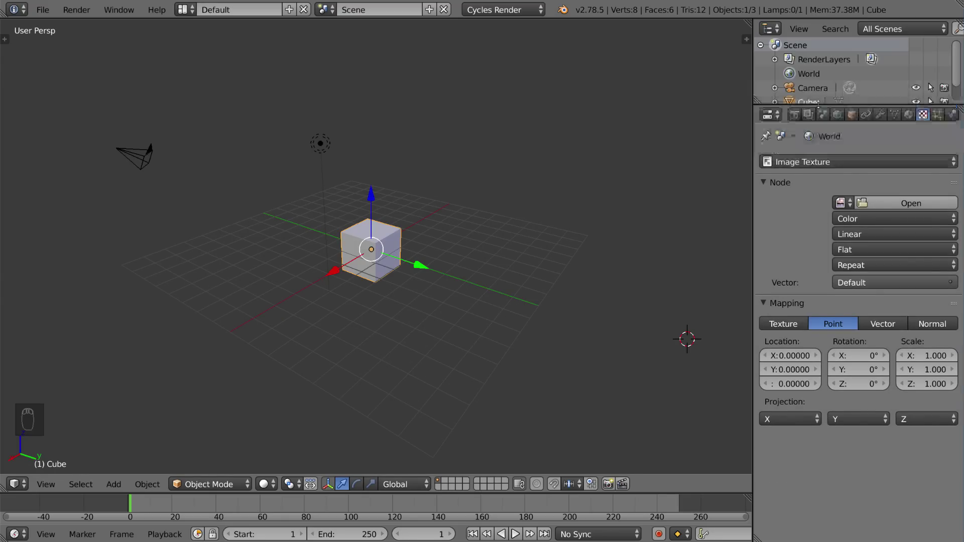
click(854, 161)
Add a 1000-particle ParticleSystem emitter to the Cube and show its Physics properties
click(937, 115)
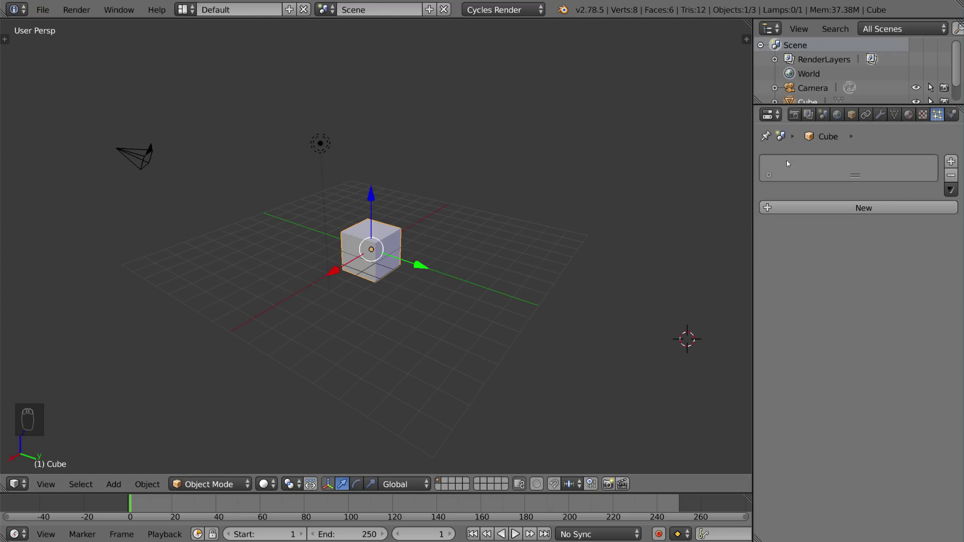
click(872, 210)
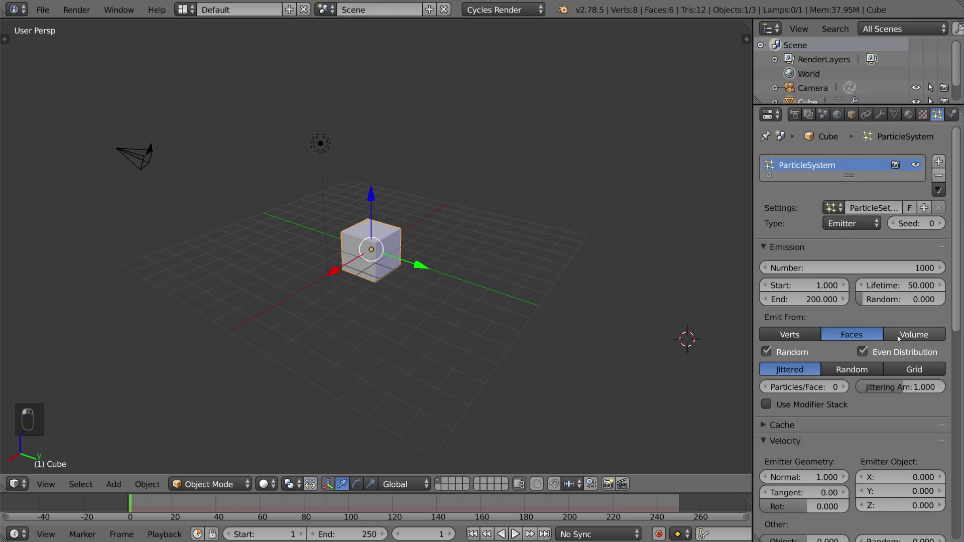
click(954, 115)
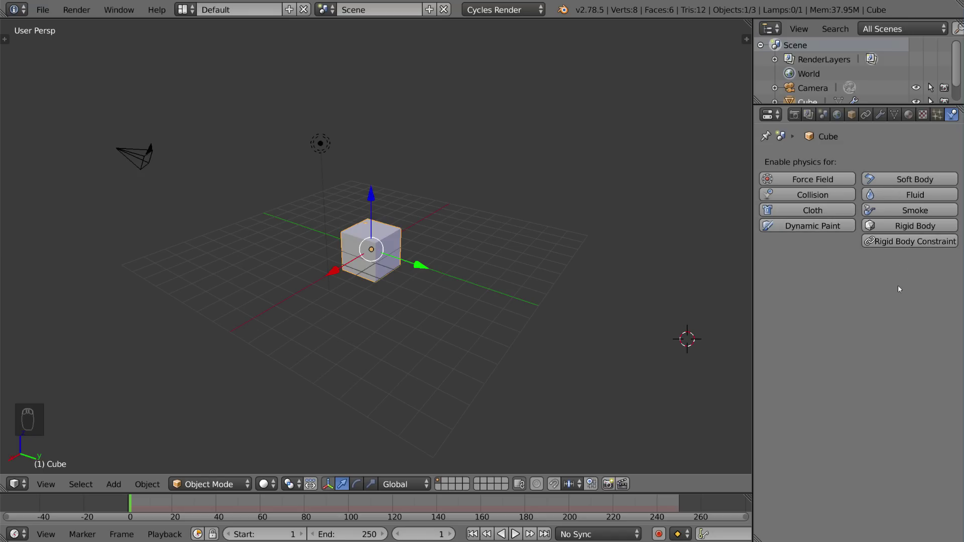
Enable Cloth physics on the Cube, then expand and collapse the Cloth Cache and Cloth Collision panels
click(841, 210)
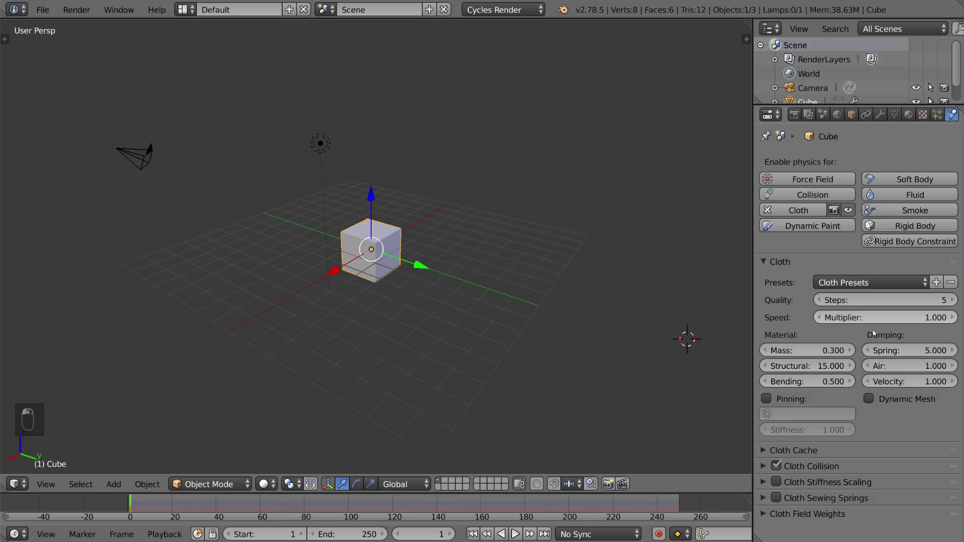
click(811, 455)
scroll(811, 455, down, 2)
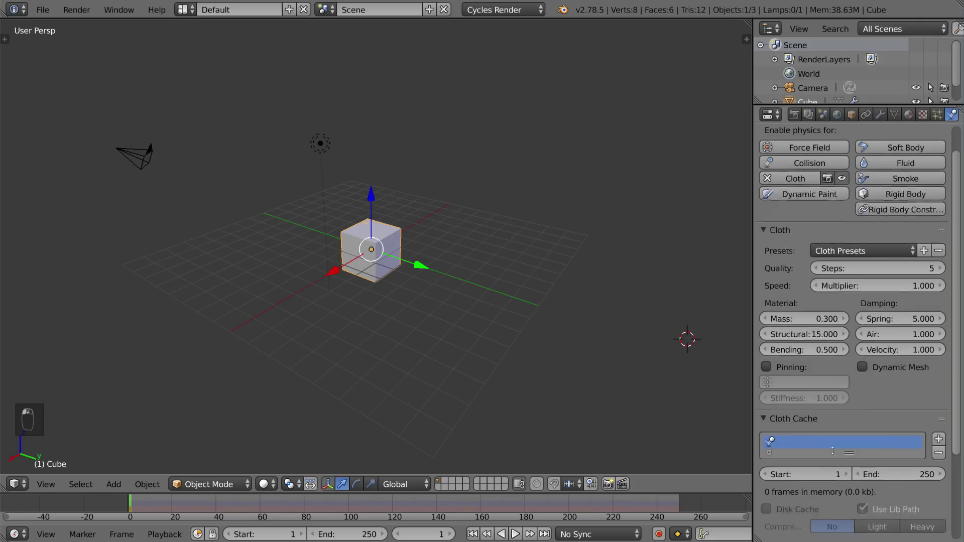
scroll(825, 417, up, 2)
click(827, 437)
click(822, 450)
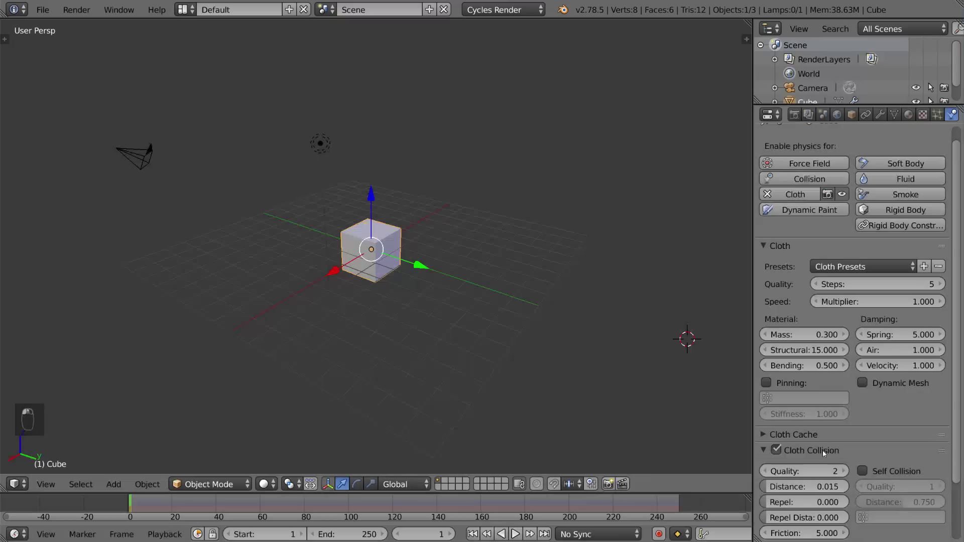
click(823, 450)
scroll(860, 435, up, 1)
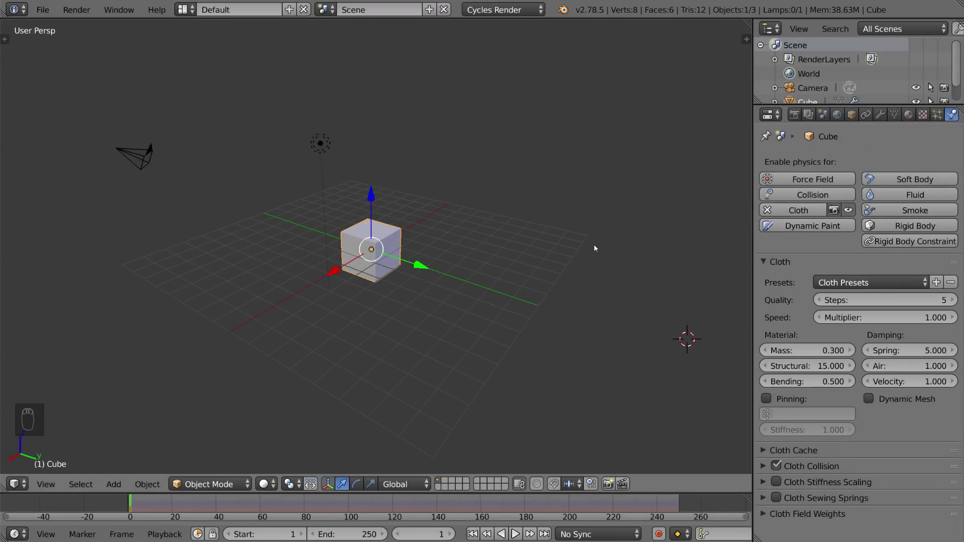
Toggle the viewport tool shelf (T) and properties sidebar (N) off and on several times
key(t)
key(n)
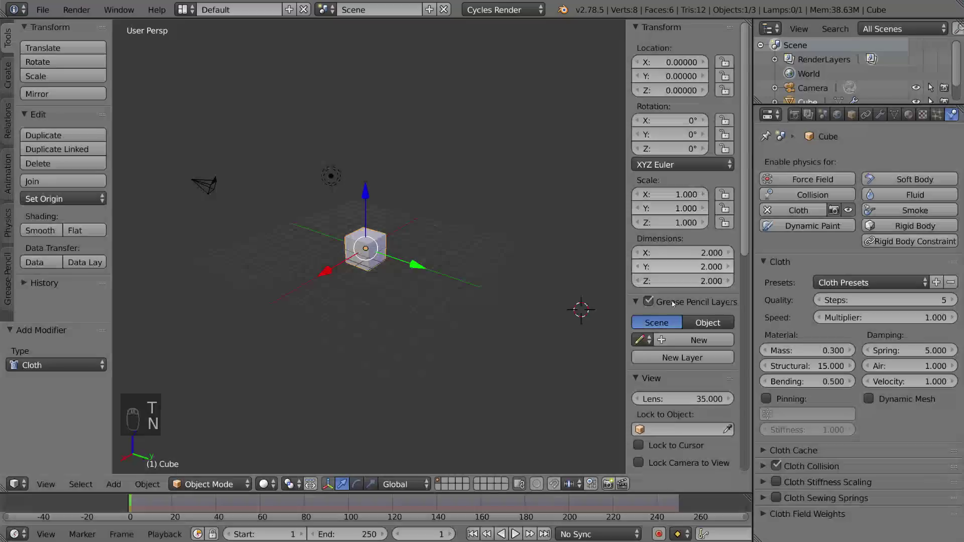
scroll(684, 302, down, 3)
scroll(683, 301, up, 3)
key(t)
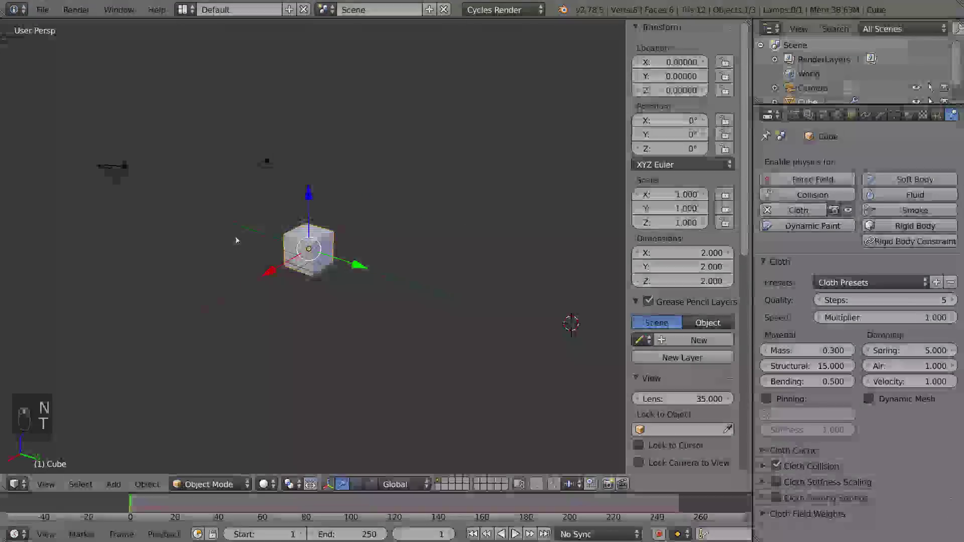
key(n)
key(t)
key(n)
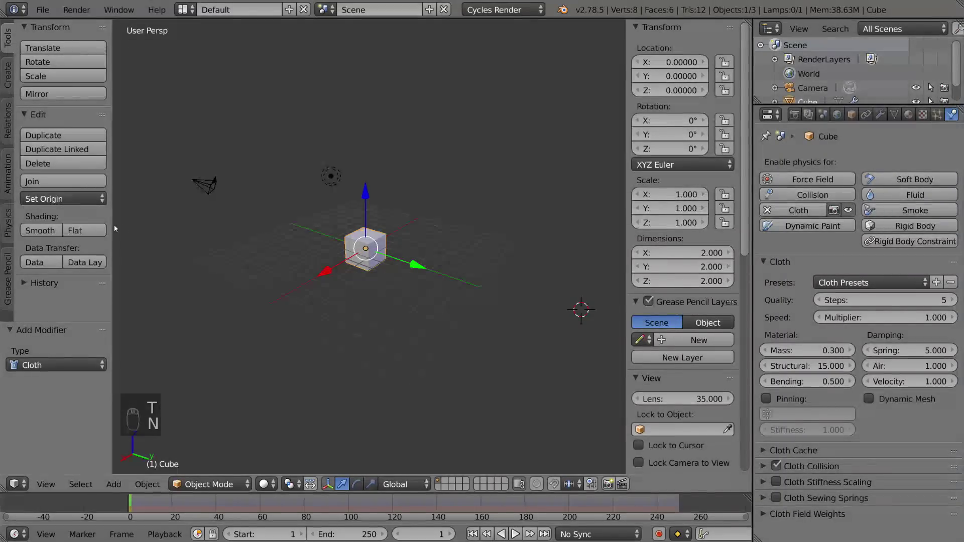
key(t)
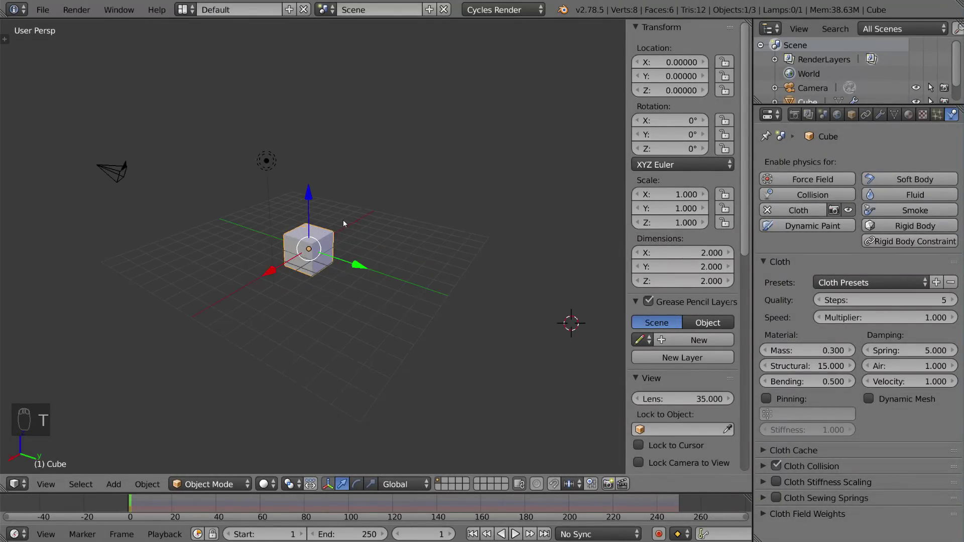
key(t)
key(n)
key(n)
key(n)
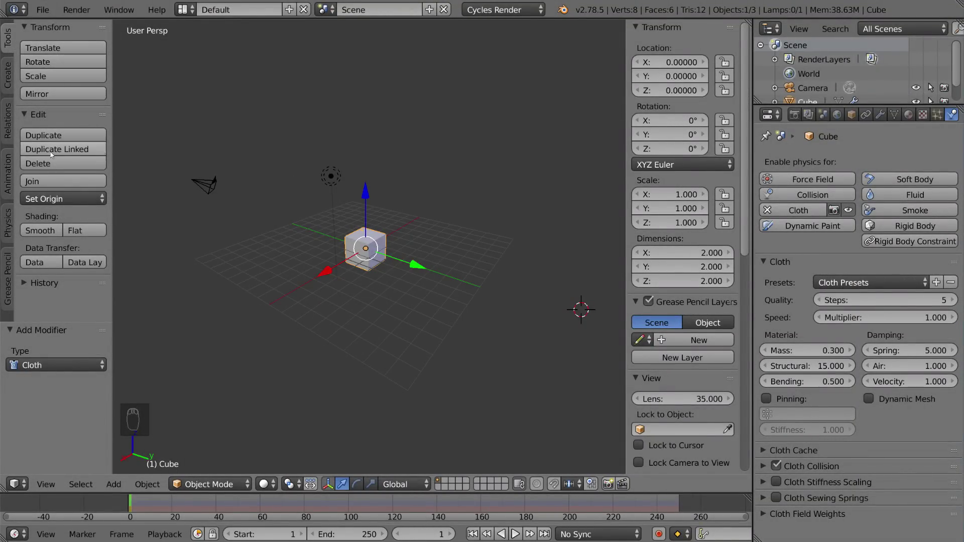
Browse the tool shelf's Create, Relations, Animation and Physics tabs, ending on Grease Pencil
click(8, 74)
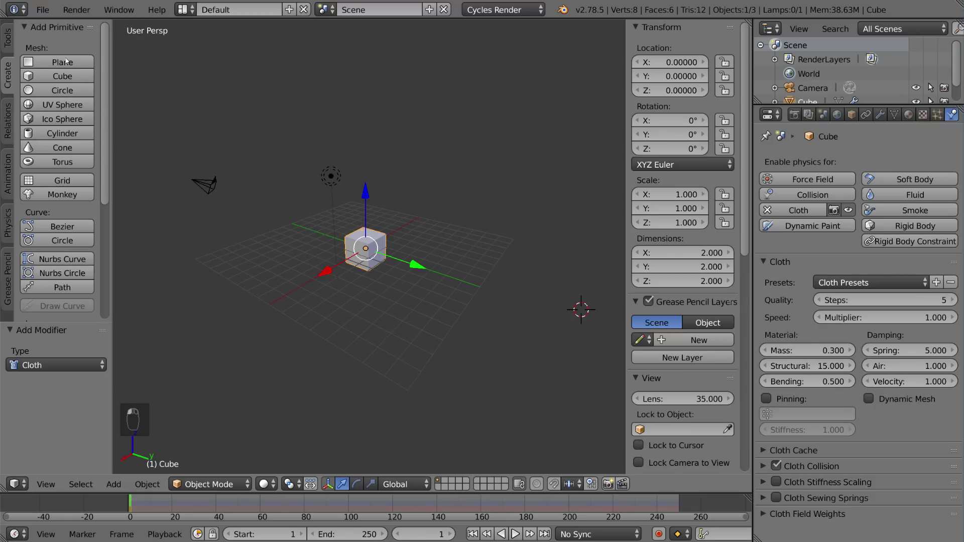
scroll(57, 135, down, 5)
scroll(56, 135, down, 2)
click(9, 122)
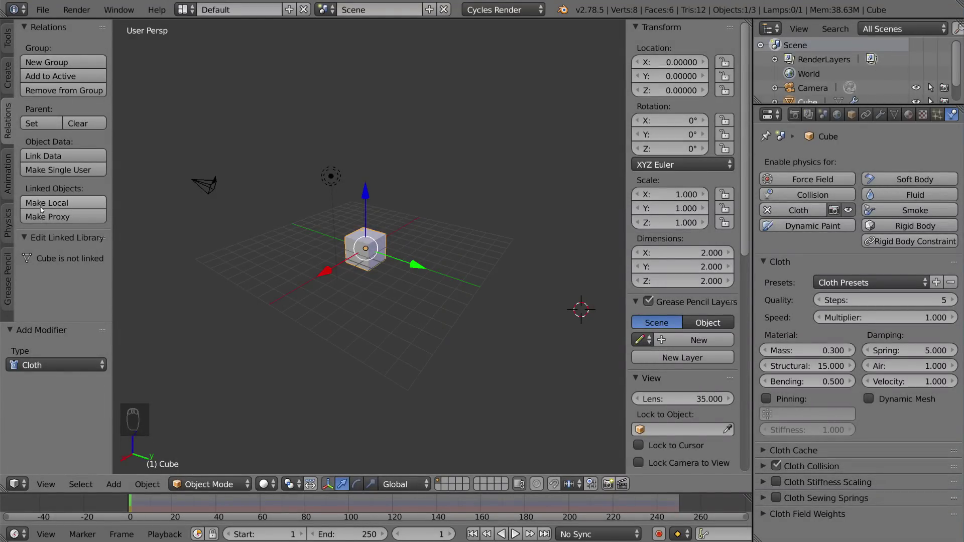
click(12, 171)
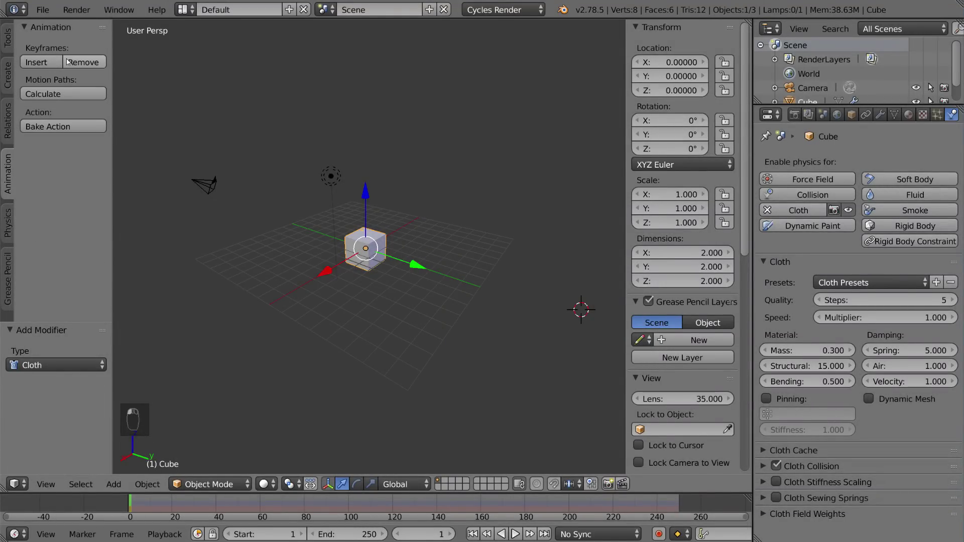
click(9, 218)
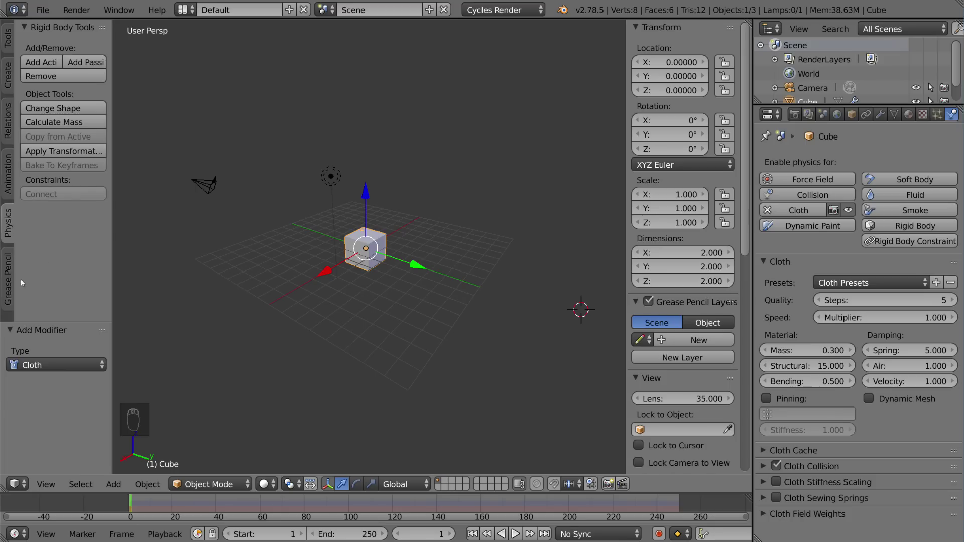
click(11, 259)
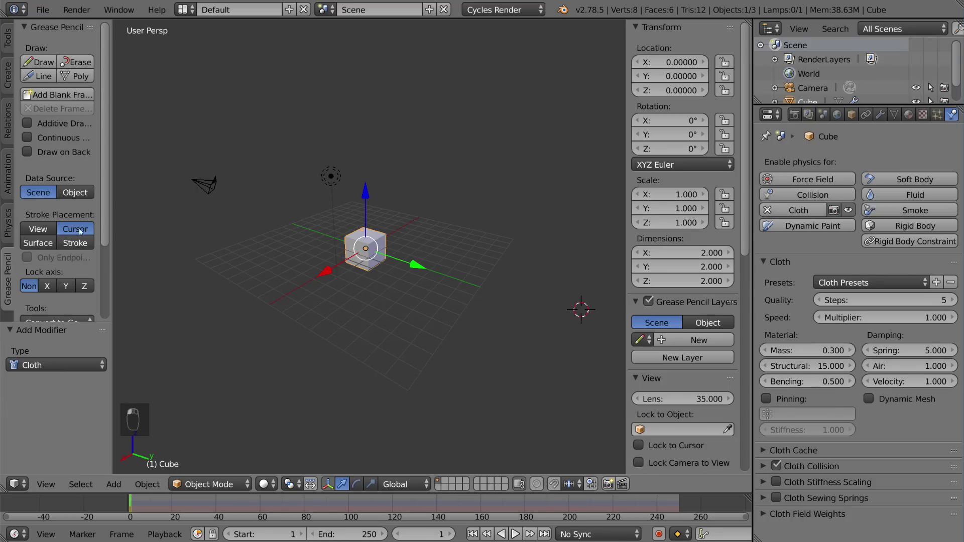
scroll(80, 231, down, 5)
scroll(79, 231, up, 5)
Hide the tool shelf, then start setting the Cube's X location to 0.11 and cancel, keeping 0
key(t)
scroll(703, 120, down, 3)
scroll(704, 120, up, 3)
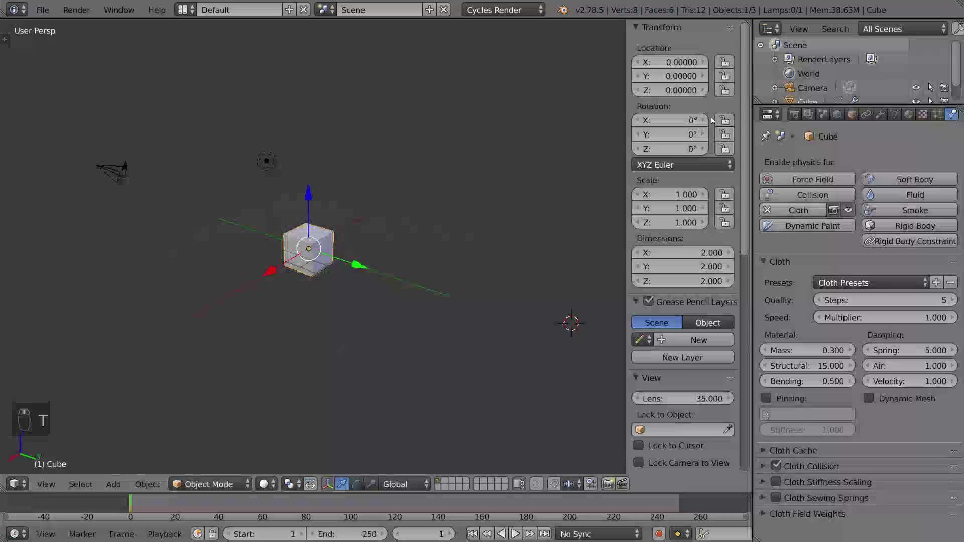
click(670, 62)
text(0.11)
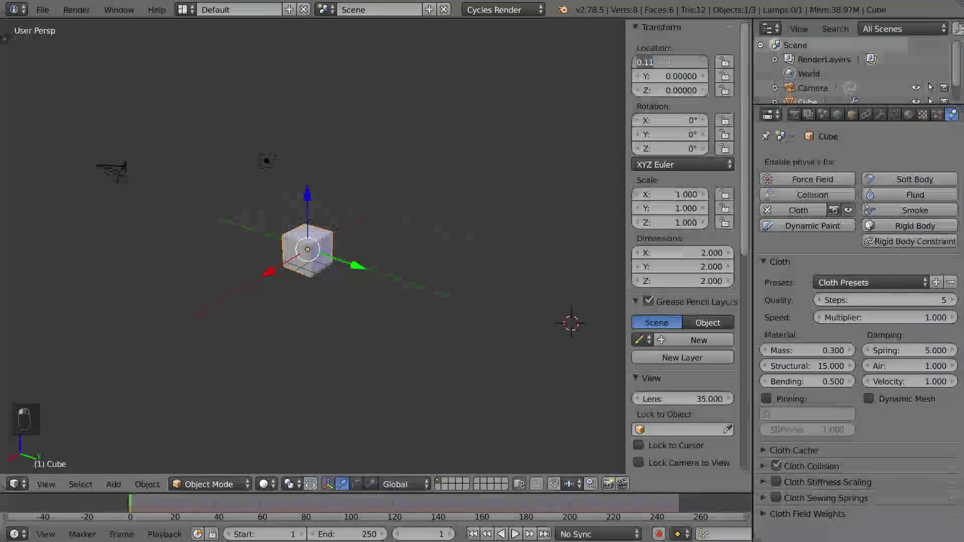
key(Escape)
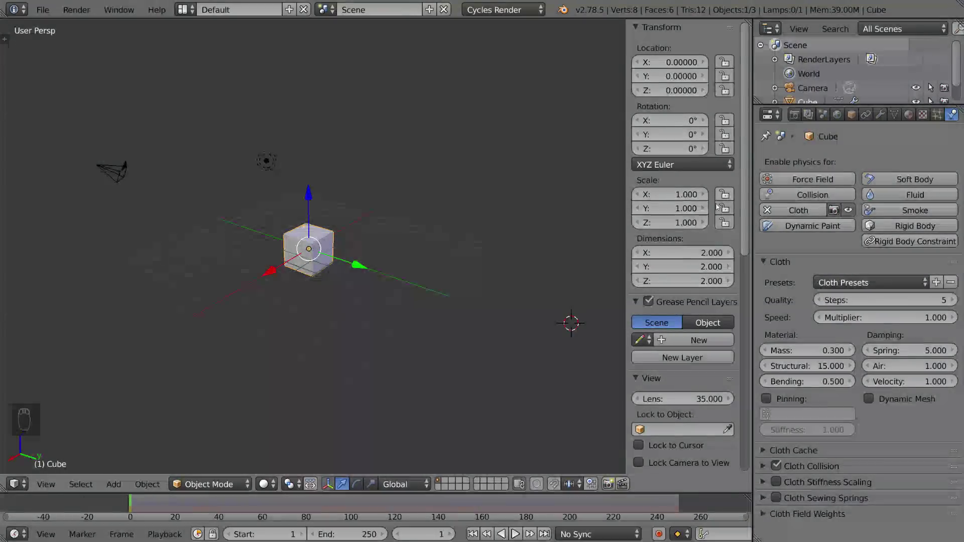
Expand Background Images in the sidebar and add an empty background image slot
scroll(717, 206, down, 3)
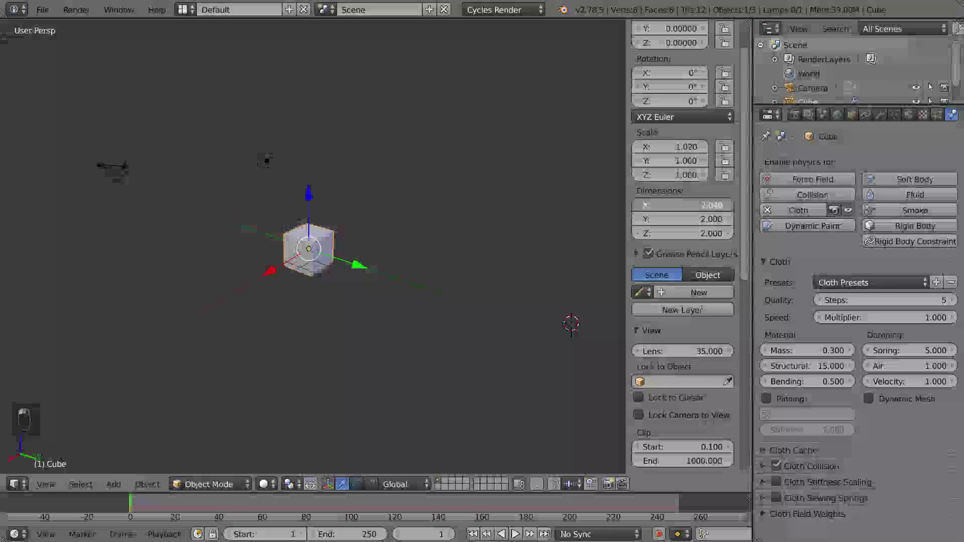
mouse_move(680, 205)
mouse_down()
mouse_move(694, 205)
mouse_move(681, 205)
mouse_up()
scroll(680, 217, down, 5)
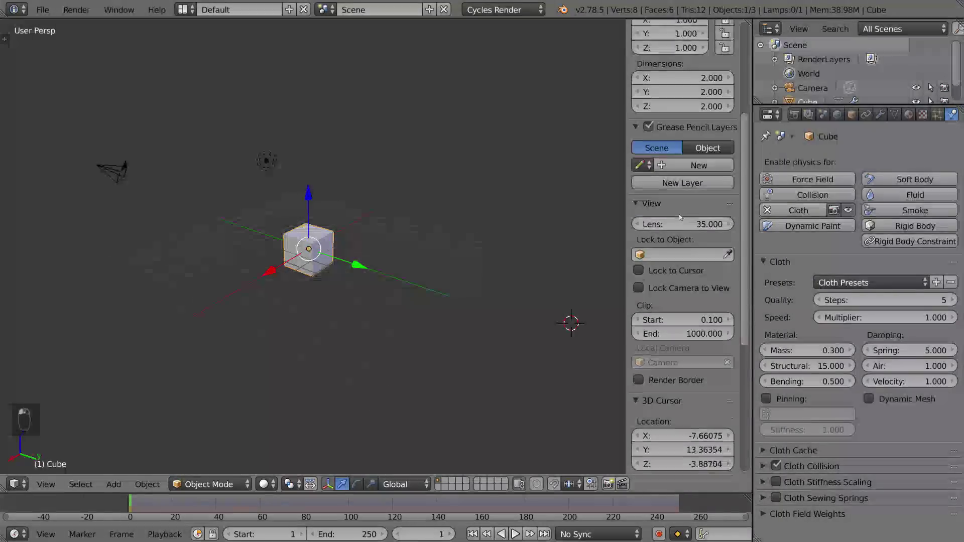
scroll(680, 217, down, 3)
scroll(691, 372, down, 5)
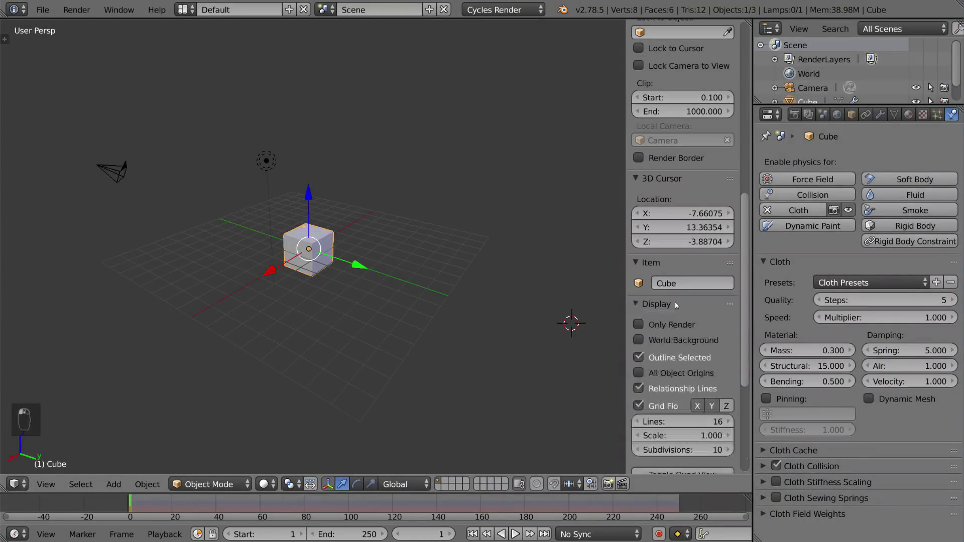
scroll(675, 303, down, 2)
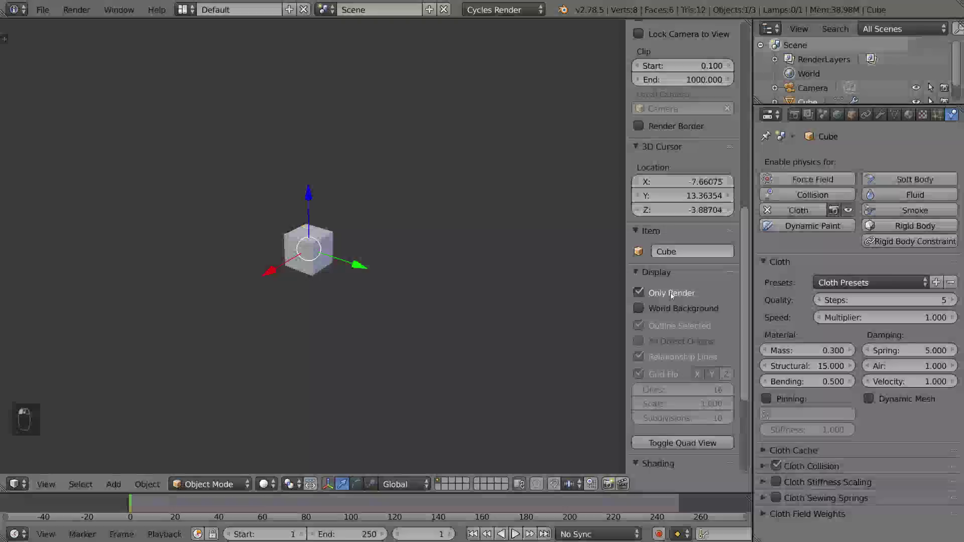
scroll(675, 316, down, 10)
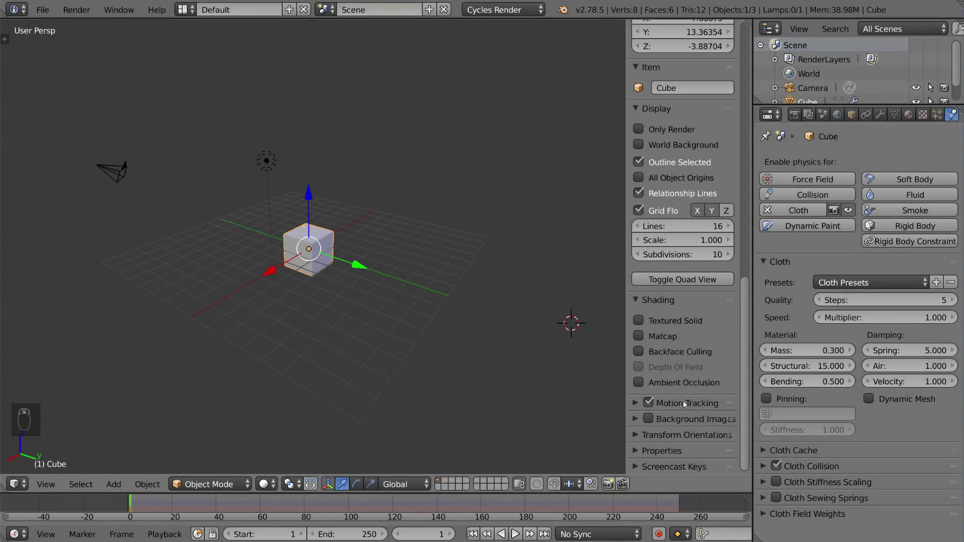
click(668, 422)
scroll(656, 384, down, 2)
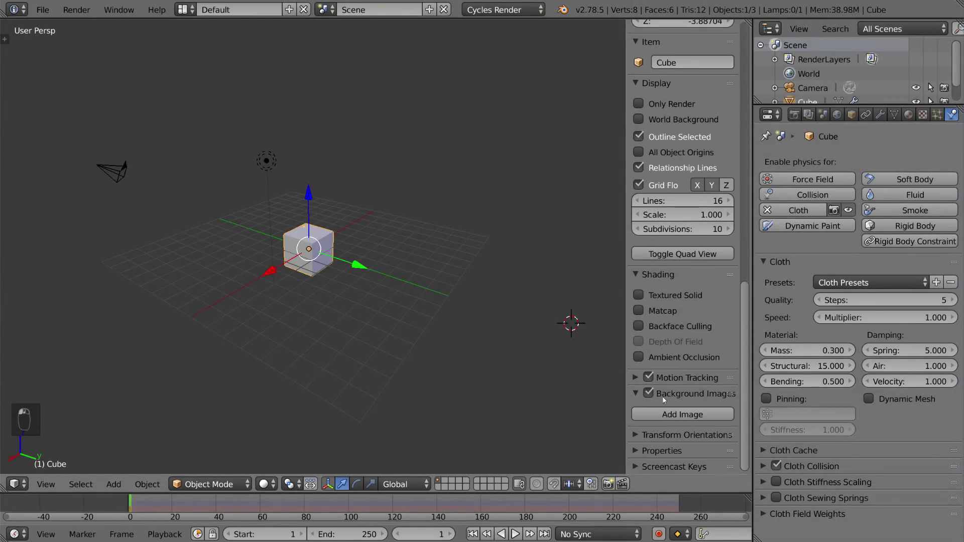
click(698, 415)
scroll(688, 413, down, 5)
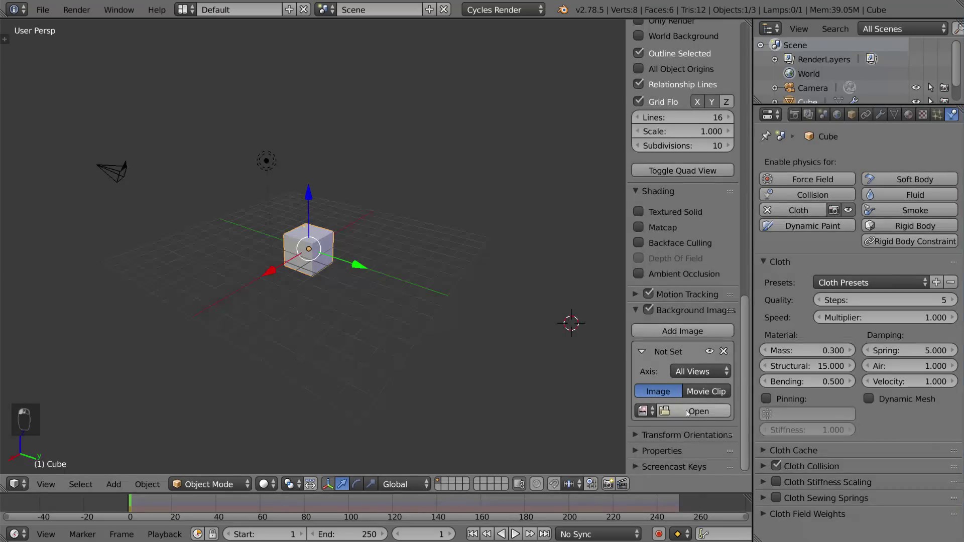
click(693, 411)
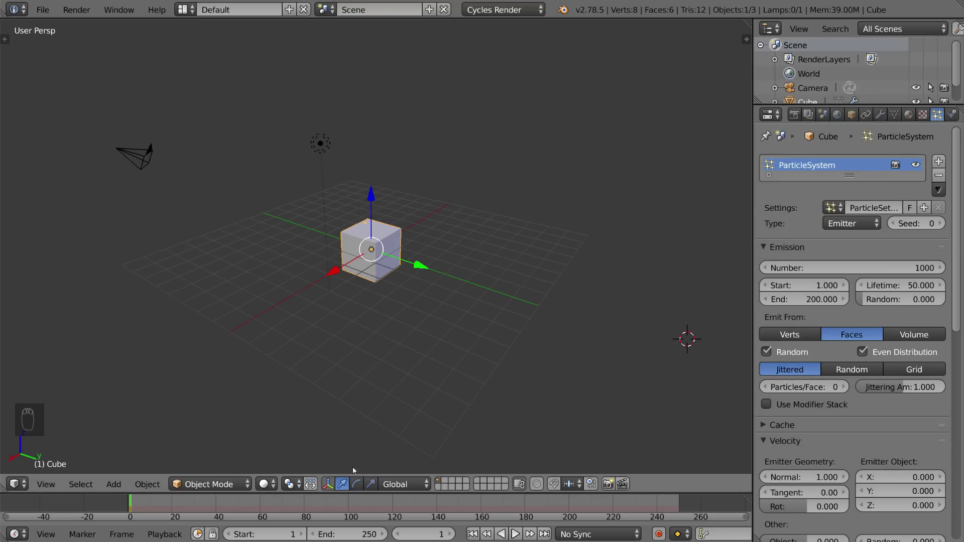
Shift the timeline range, play the particle animation, and scrub it back to frame 70
middle_drag(376, 504, 301, 510)
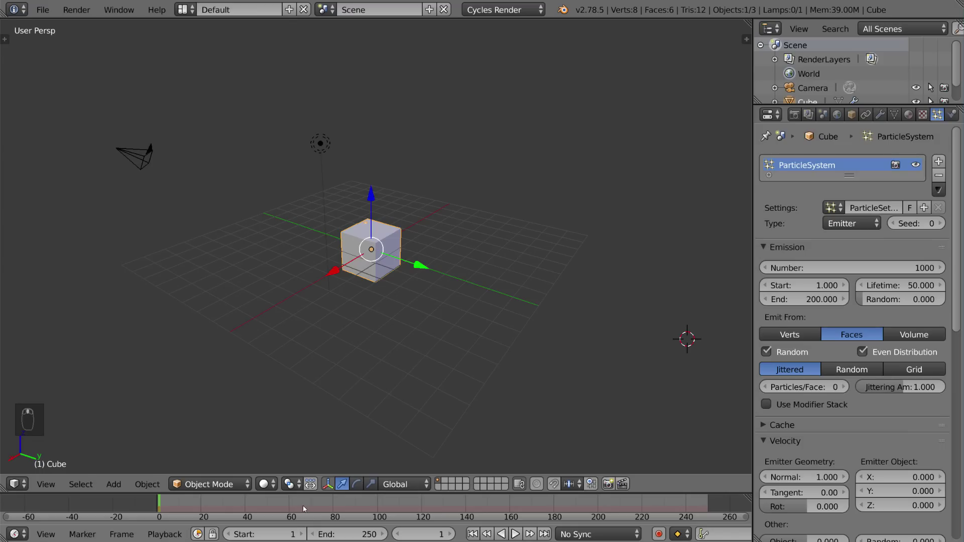
key(alt+a)
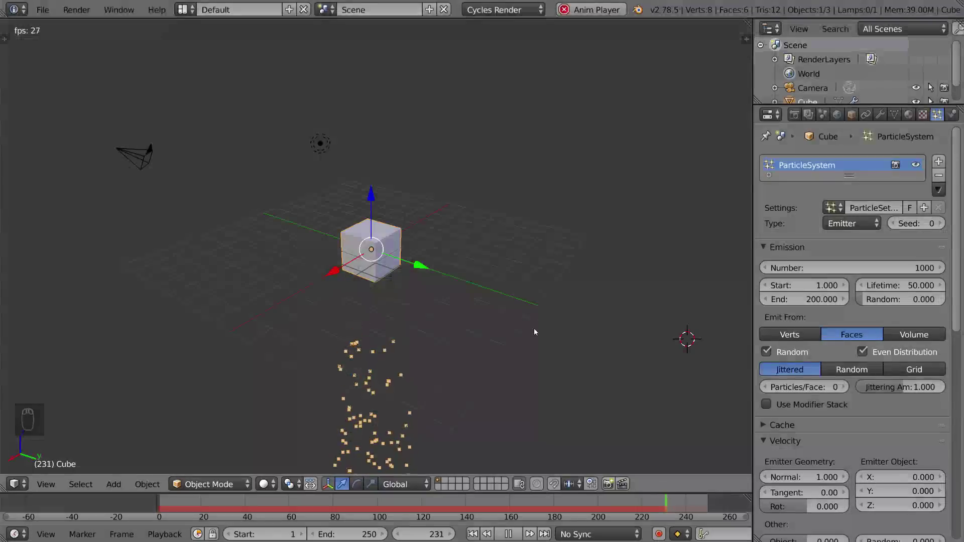
key(alt+a)
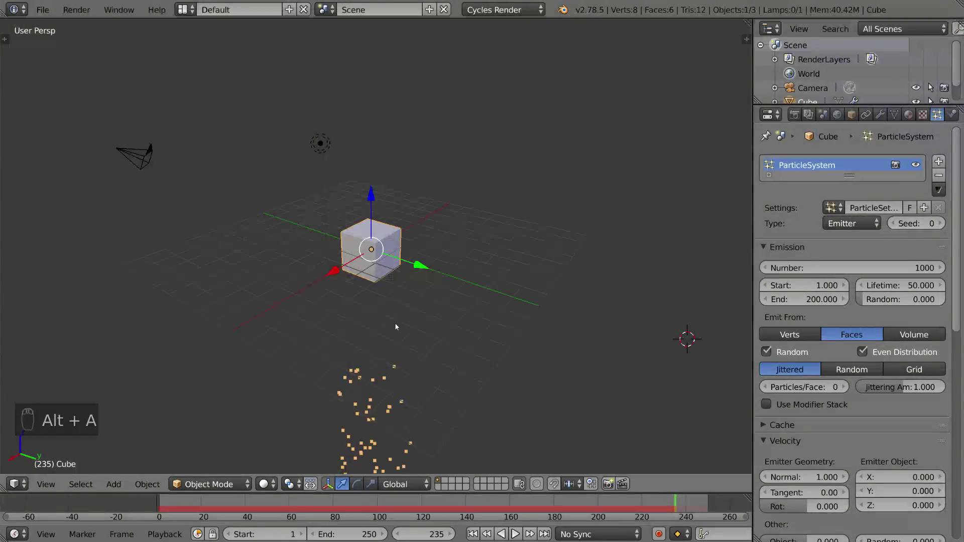
key(alt+a)
click(520, 504)
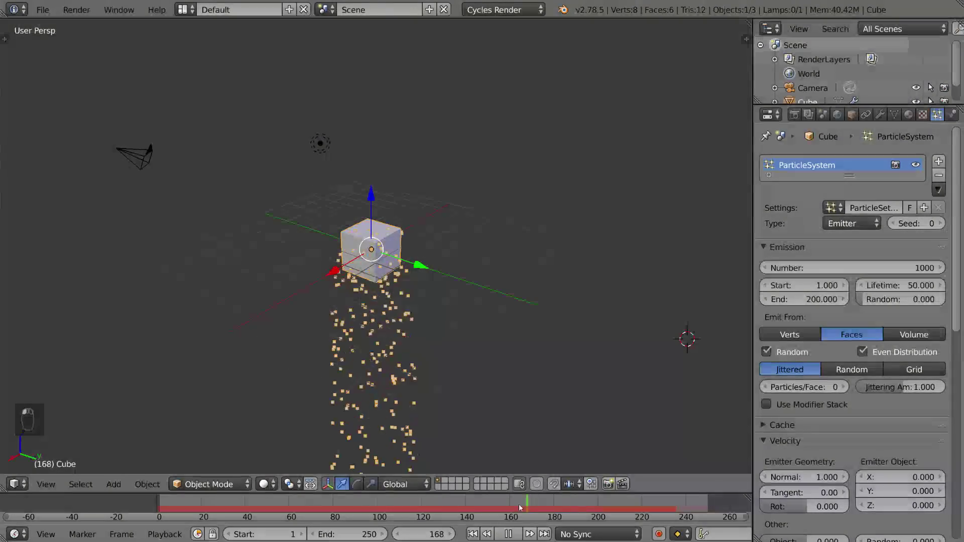
click(409, 511)
drag(409, 511, 312, 505)
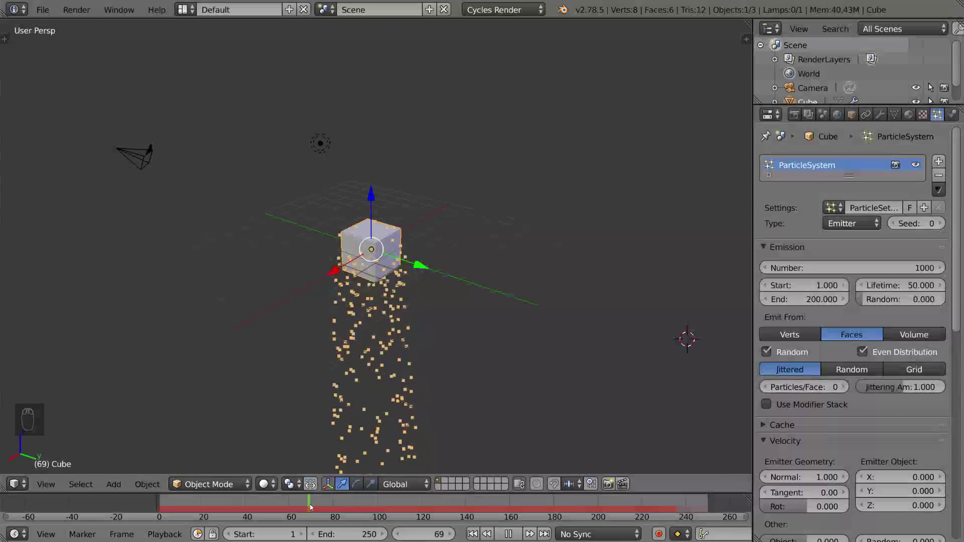
key(alt+a)
Jump to the first and last frame (250), then alternate forward and reverse playback
key(shift+Left)
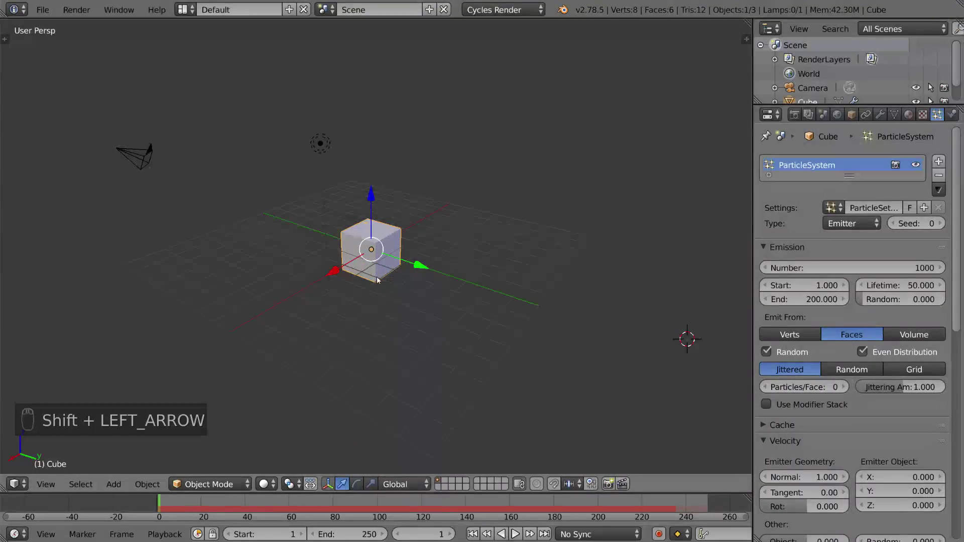
key(shift+Right)
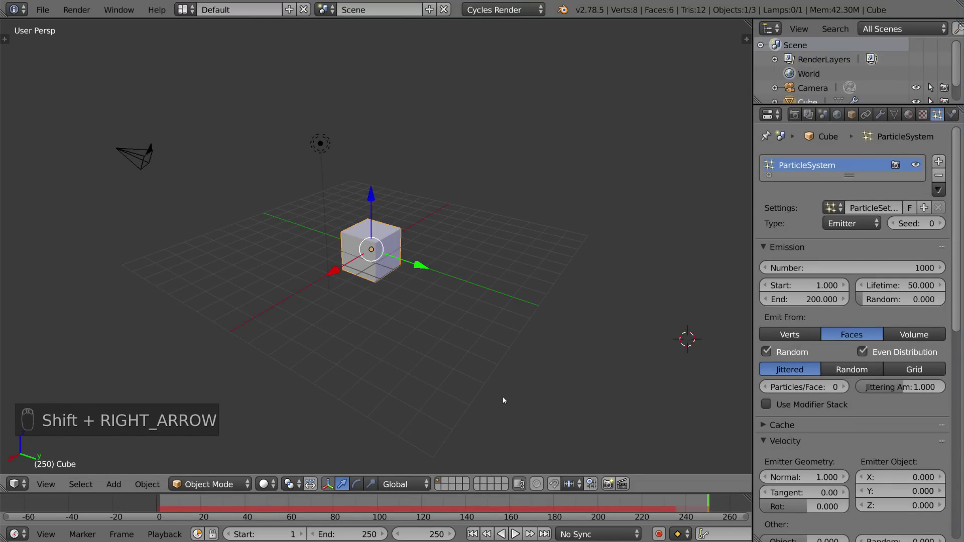
key(alt+a)
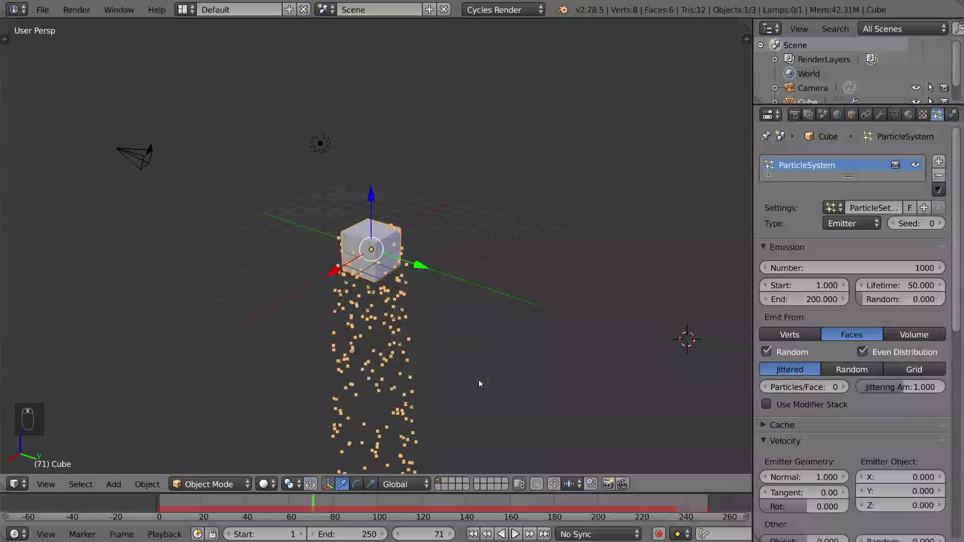
key(shift+alt+a)
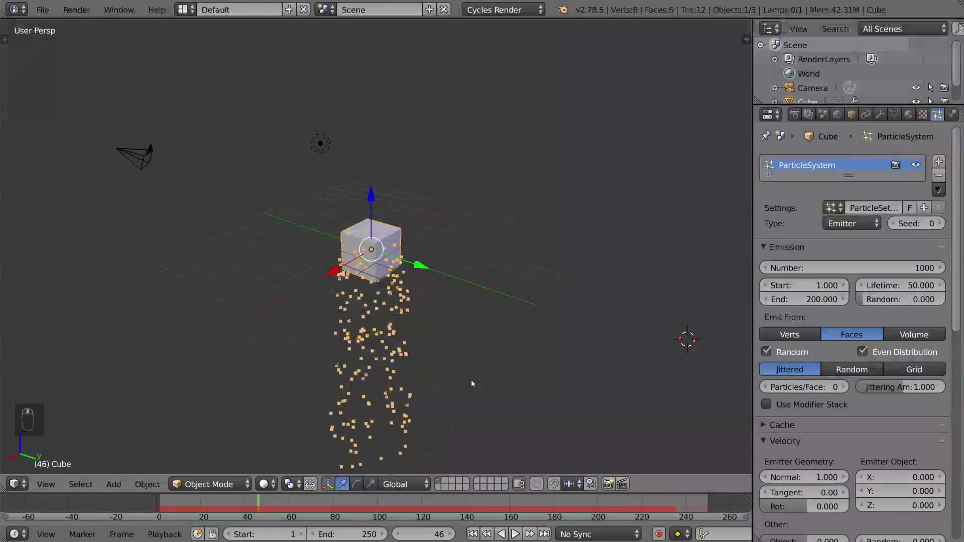
key(alt+a)
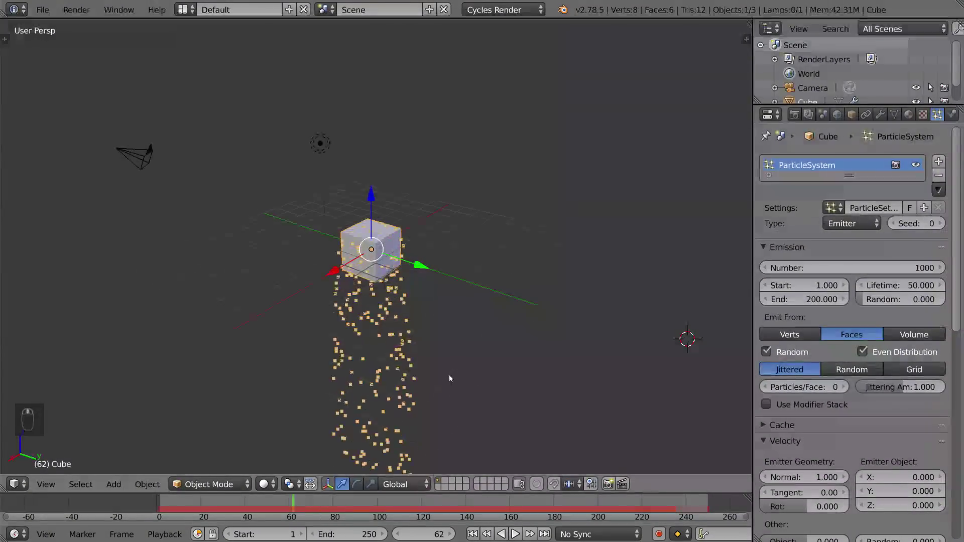
key(shift+alt+a)
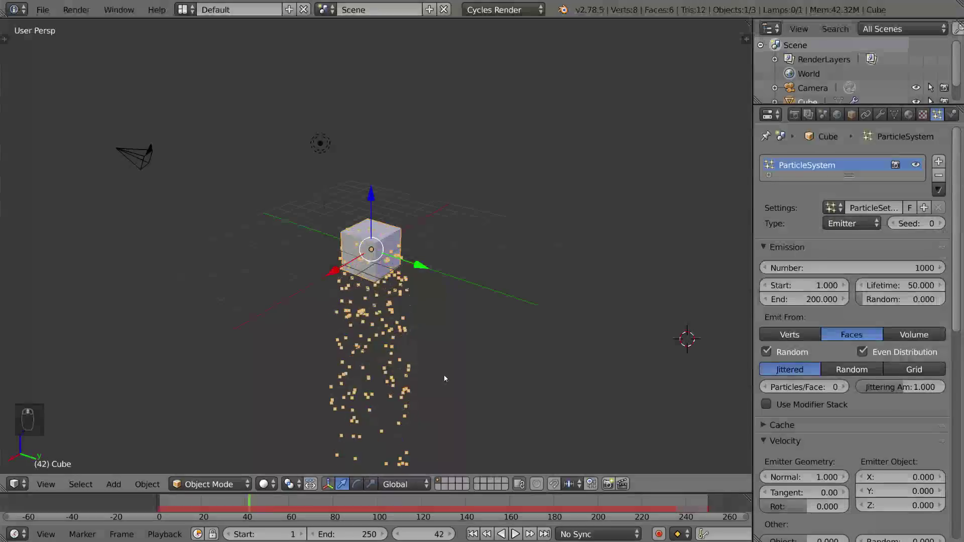
key(alt+a)
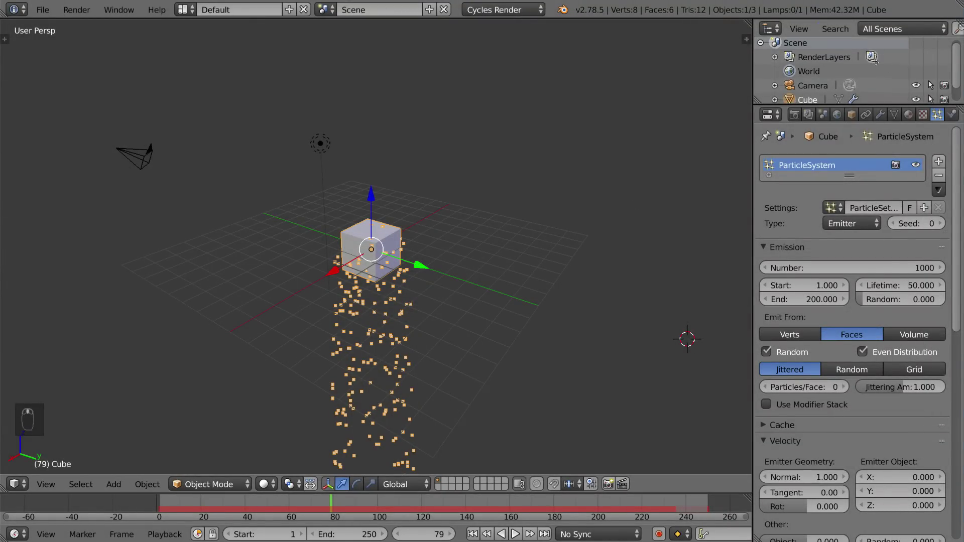
Expand and collapse the Cube and RenderLayers entries in the Outliner
scroll(879, 75, down, 2)
scroll(887, 88, up, 2)
scroll(892, 98, down, 2)
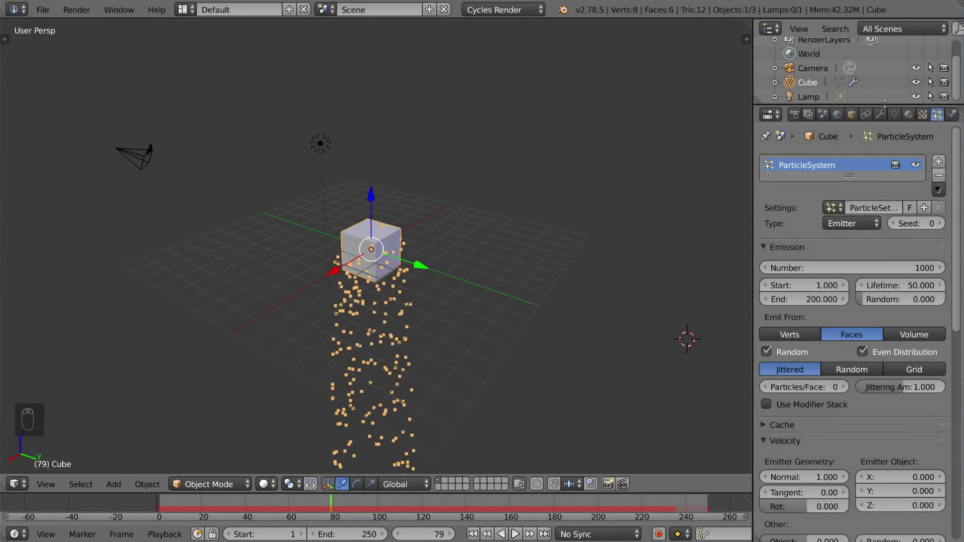
click(784, 77)
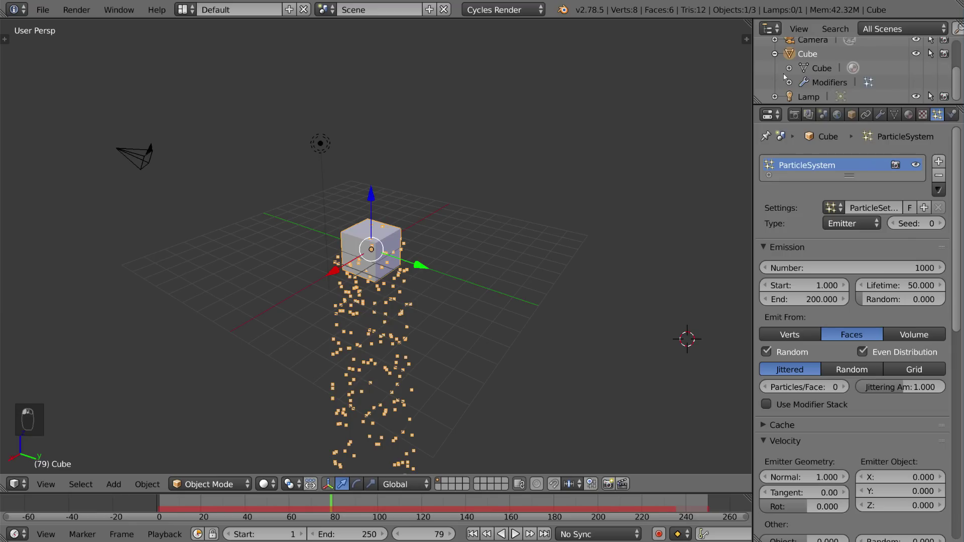
click(775, 53)
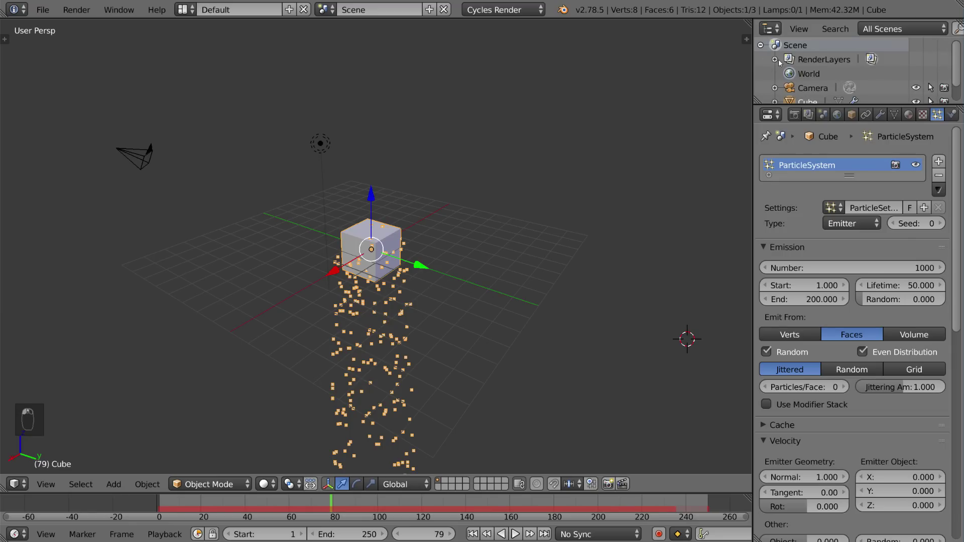
click(776, 60)
click(775, 59)
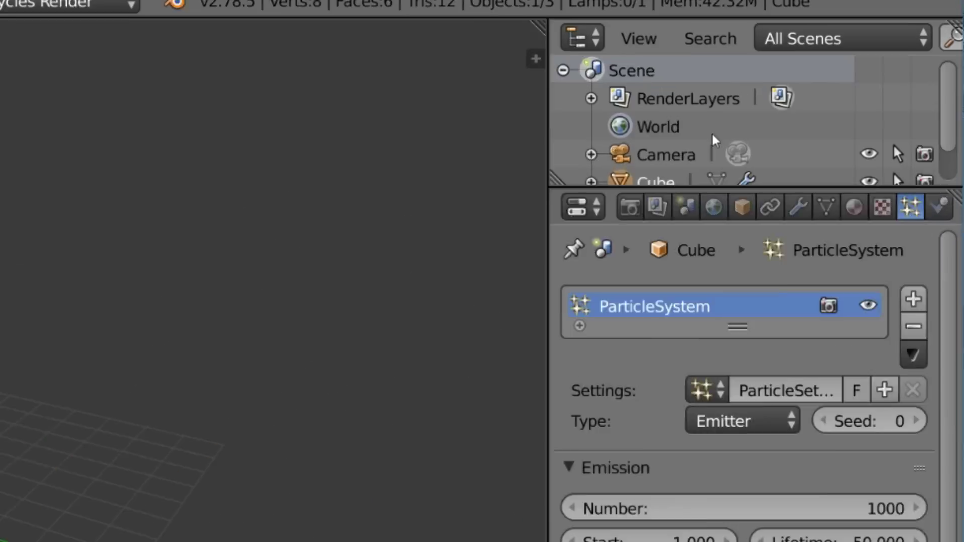
Select the Camera, Cube and Lamp in turn, landing on the Camera
scroll(828, 78, down, 1)
click(824, 72)
click(812, 85)
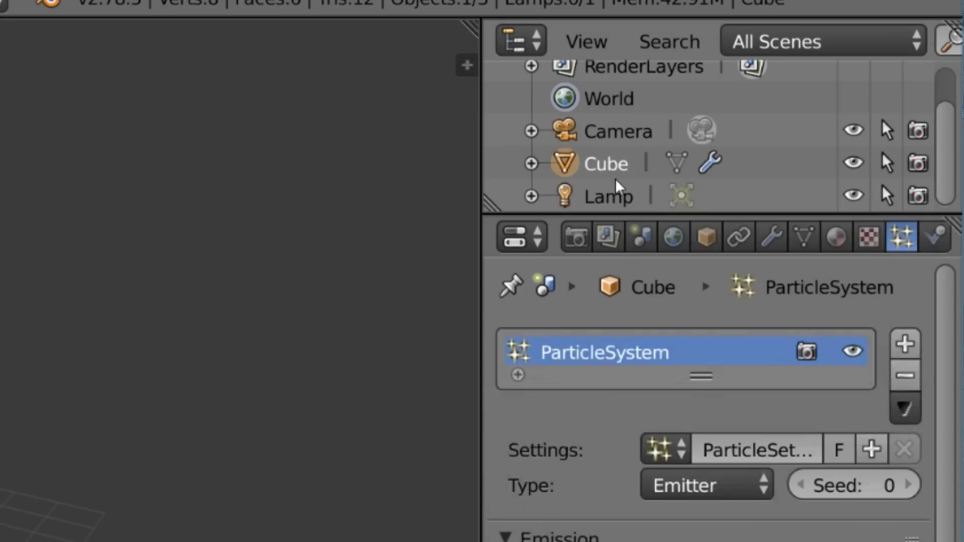
click(618, 187)
click(610, 161)
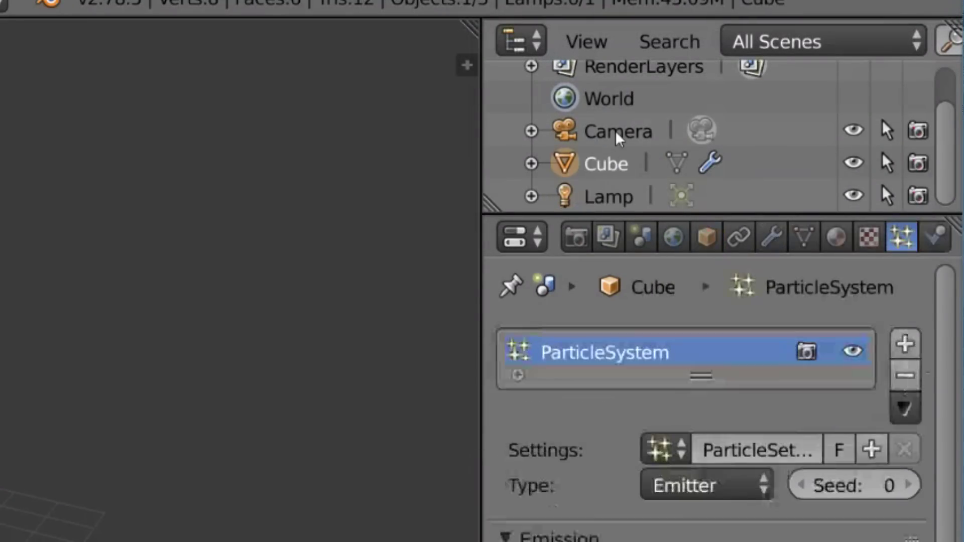
click(619, 135)
click(616, 166)
click(617, 192)
click(623, 166)
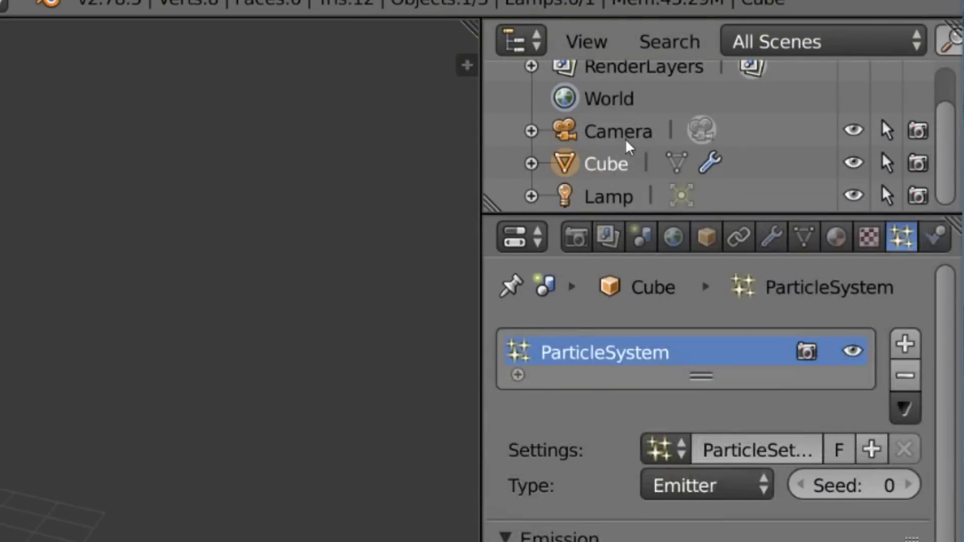
click(628, 146)
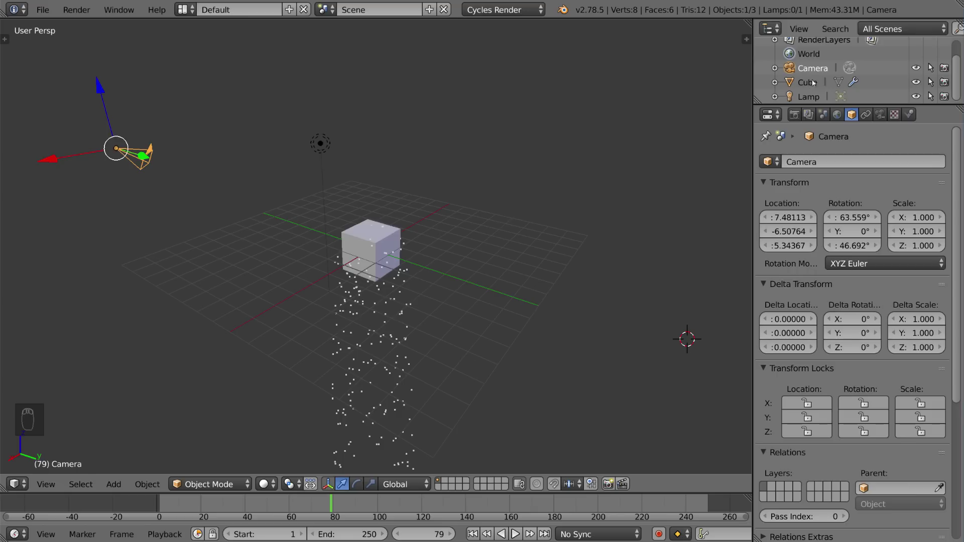
Cycle through Cube, Lamp and Camera again in the Outliner, finishing with the Camera active
click(816, 83)
click(808, 97)
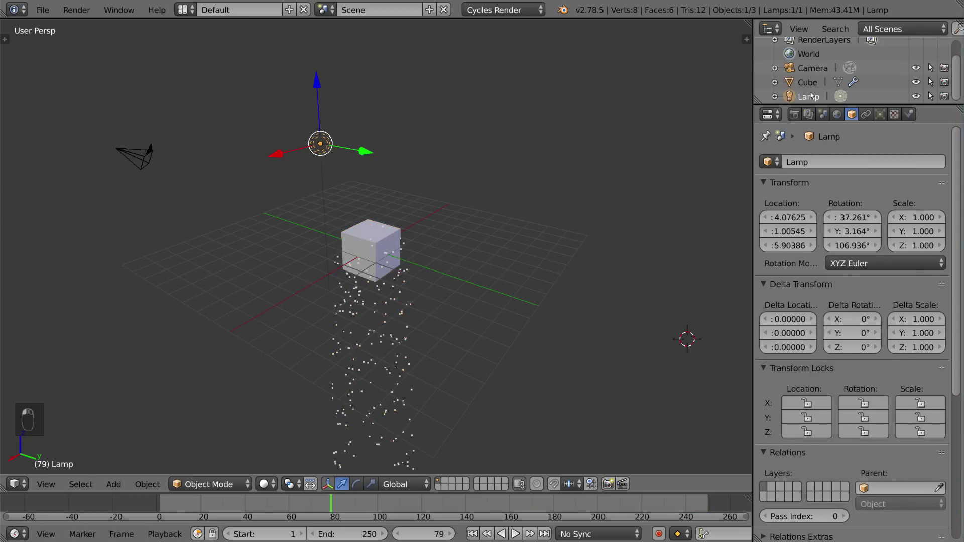
click(810, 82)
click(814, 69)
click(814, 83)
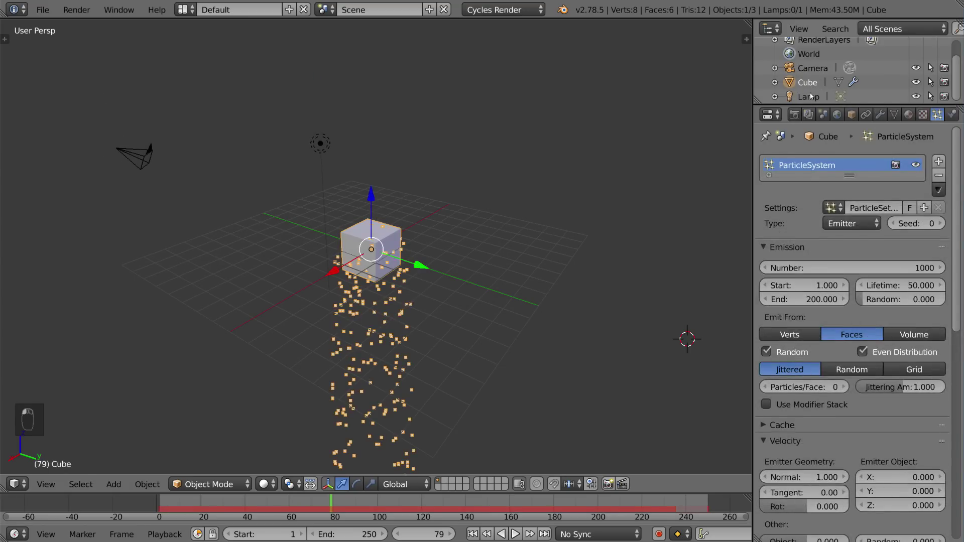
click(809, 97)
click(809, 84)
click(813, 70)
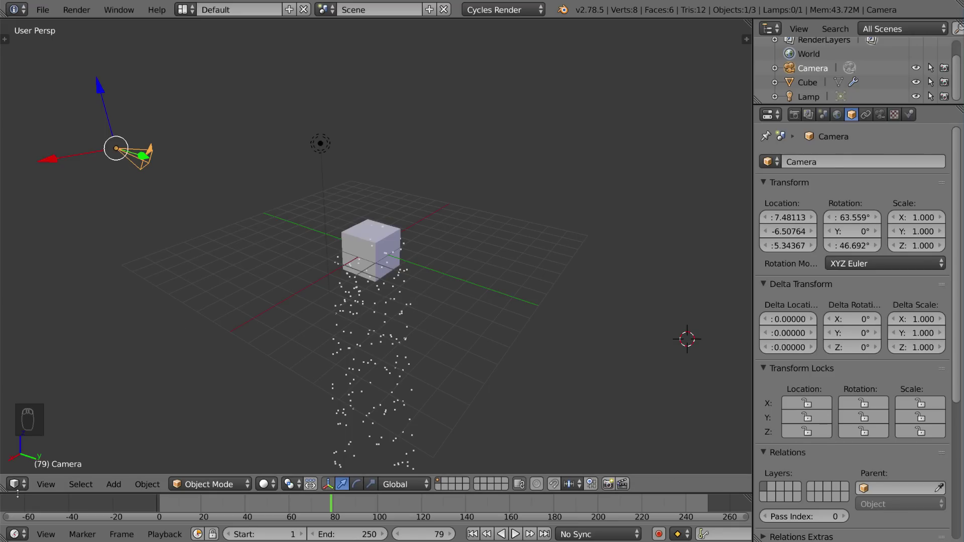
Resize the timeline, widen the Outliner and Properties, and enlarge the Outliner to show the Scene row
drag(6, 494, 6, 355)
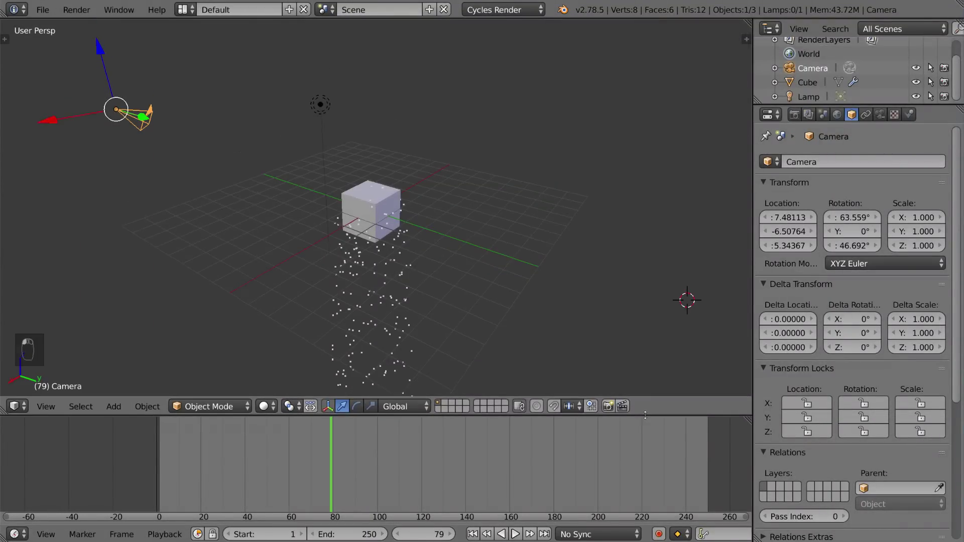
drag(739, 354, 738, 414)
drag(754, 329, 685, 329)
drag(857, 104, 854, 152)
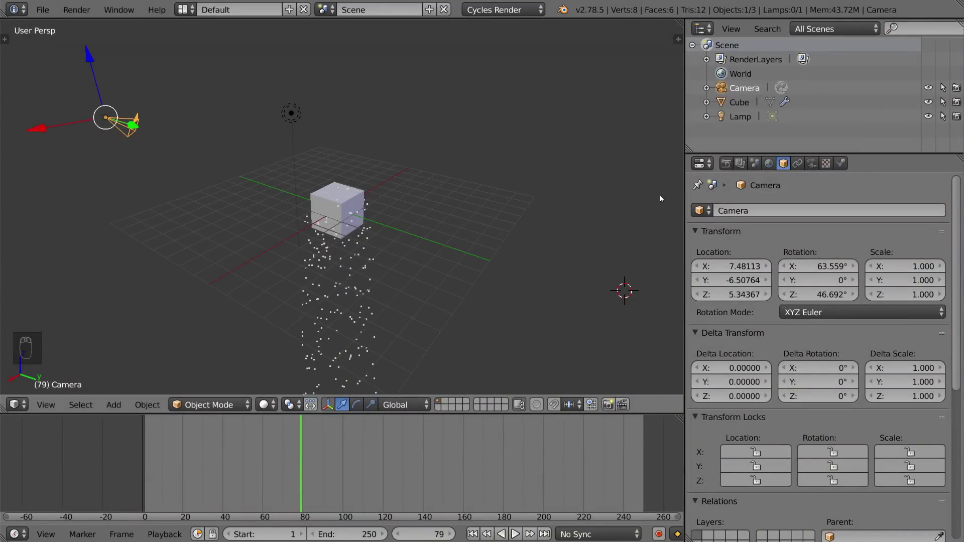
Show the view sidebar (N) and tool shelf (T) and adjust their widths
key(n)
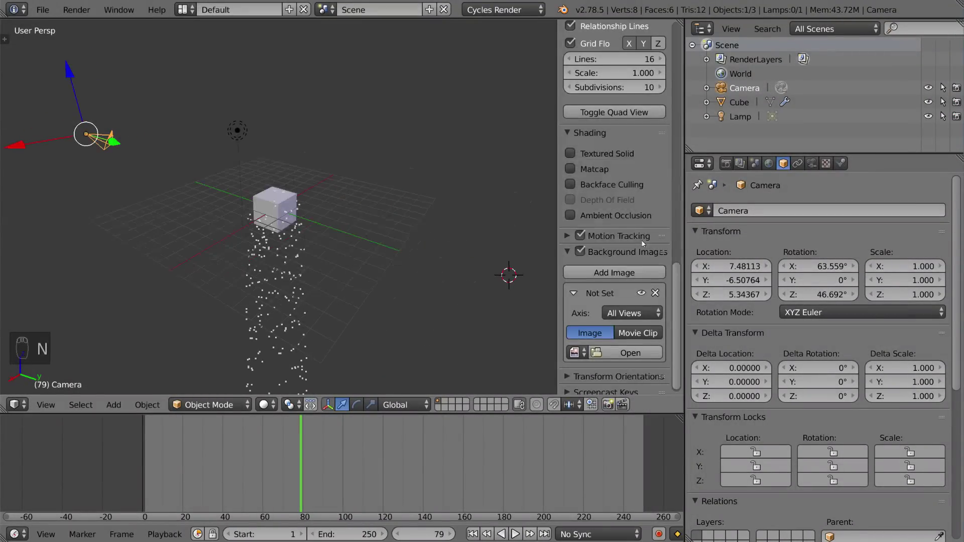
drag(559, 241, 517, 242)
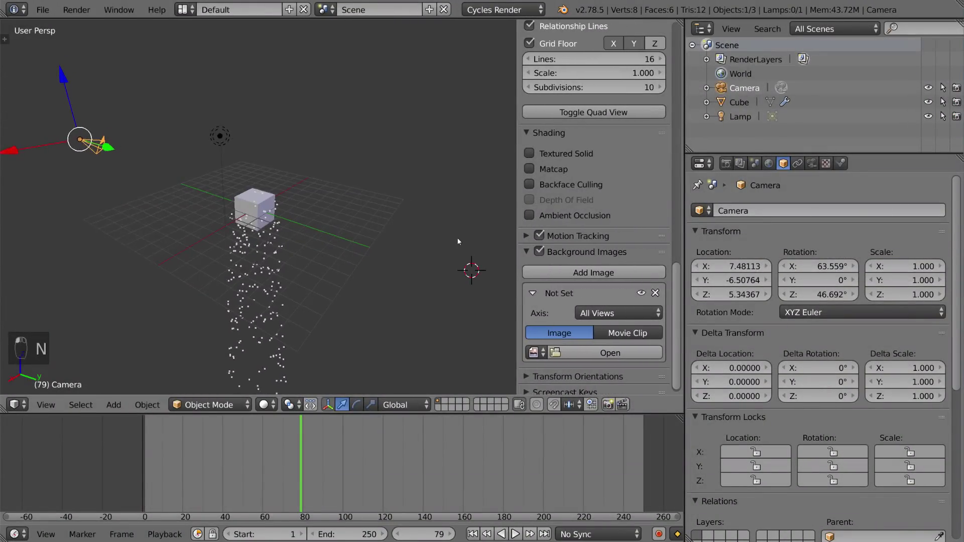
key(t)
drag(114, 251, 69, 251)
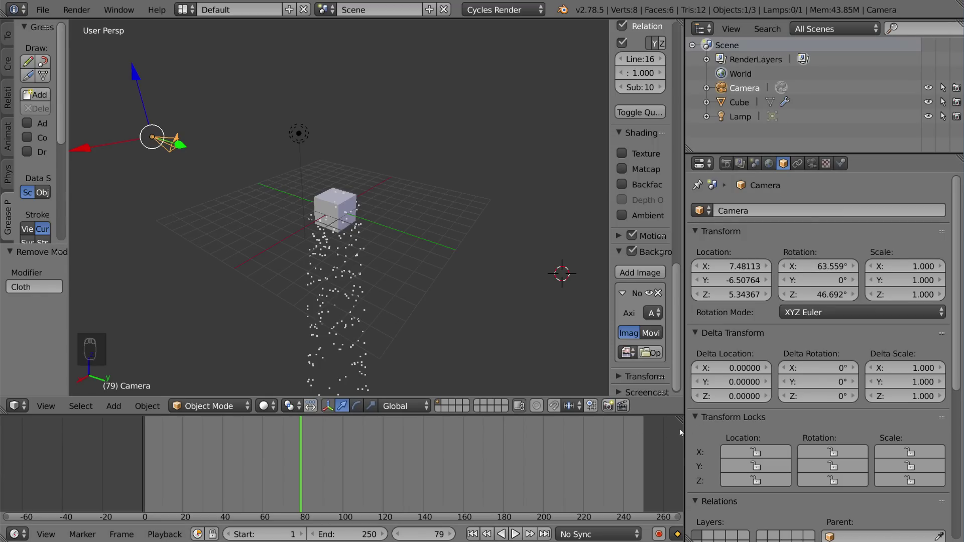
Split the timeline into two side-by-side areas, widen the new one, and show its Editor Type list
drag(680, 418, 408, 431)
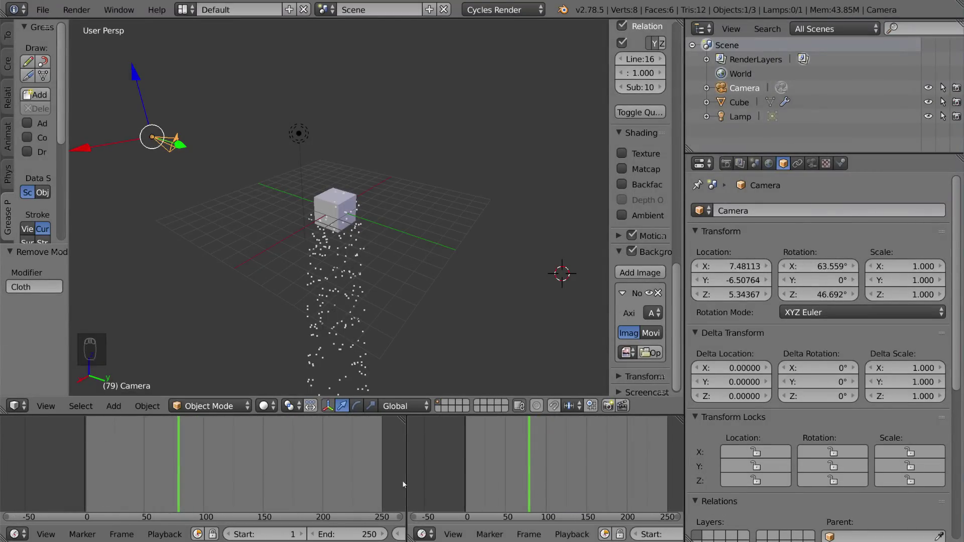
mouse_move(406, 486)
mouse_down()
mouse_move(330, 488)
mouse_move(442, 490)
mouse_move(407, 490)
mouse_up()
click(421, 535)
click(432, 536)
click(426, 535)
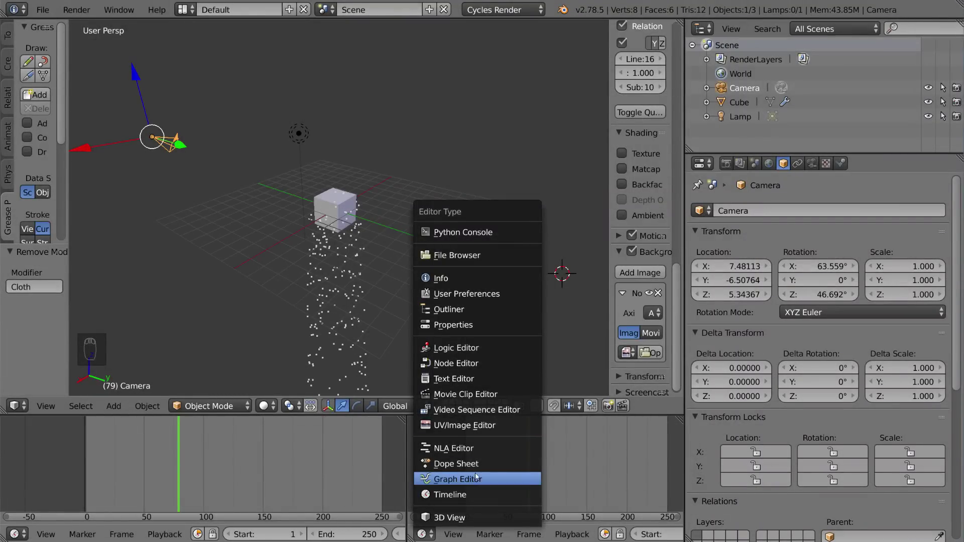
Make the new bottom area a 3D View and orbit it, then switch it to an Outliner
click(452, 518)
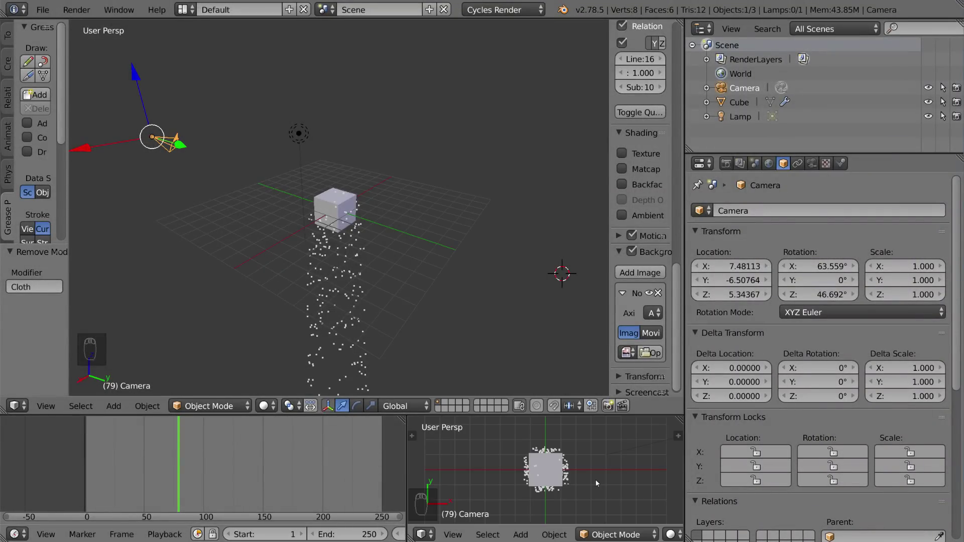
mouse_move(597, 482)
middle_down()
mouse_move(608, 460)
mouse_move(588, 477)
mouse_move(622, 451)
mouse_move(584, 442)
mouse_move(603, 480)
mouse_move(493, 463)
mouse_move(557, 470)
mouse_move(508, 472)
mouse_move(600, 466)
mouse_move(593, 466)
middle_up()
middle_drag(398, 307, 390, 304)
click(426, 534)
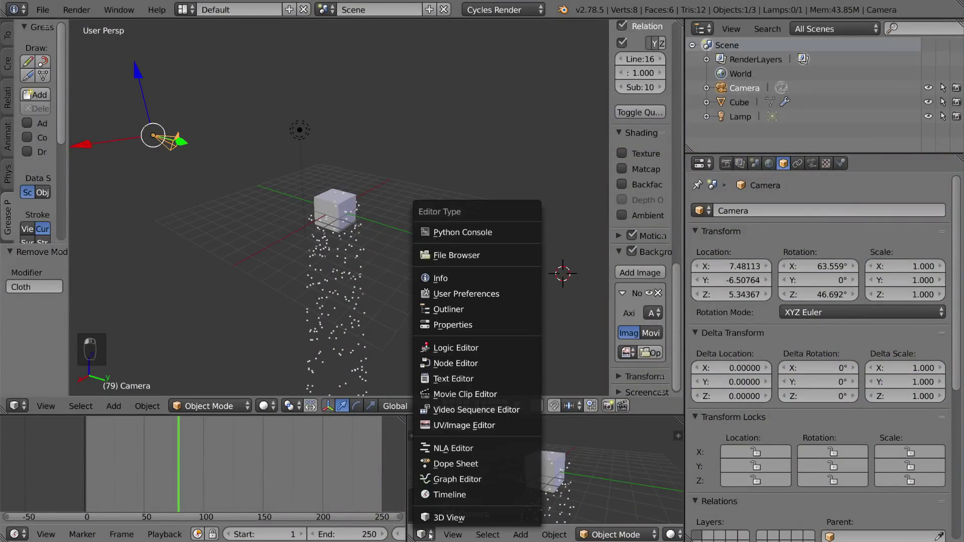
click(442, 306)
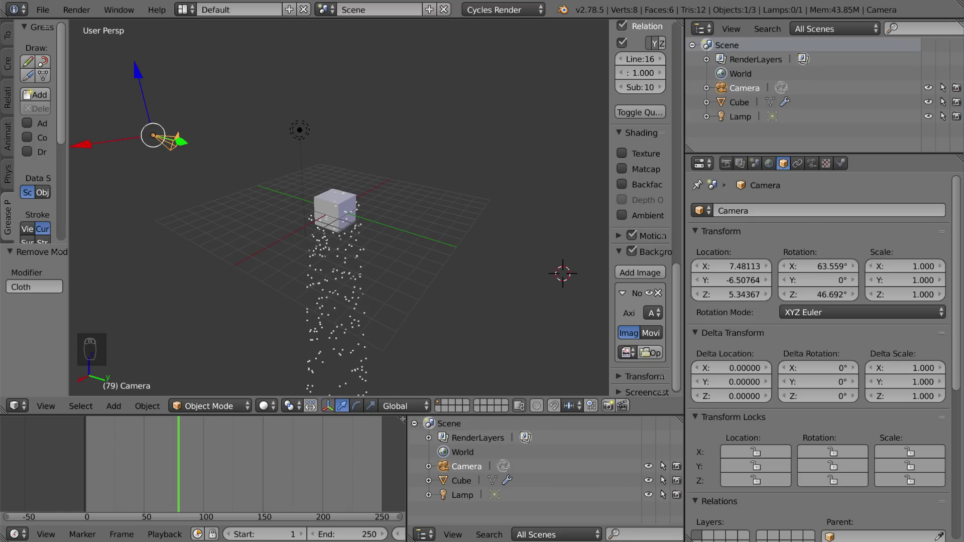
Join the timeline with the neighbouring bottom Outliner area by dragging from its corner
drag(403, 420, 625, 463)
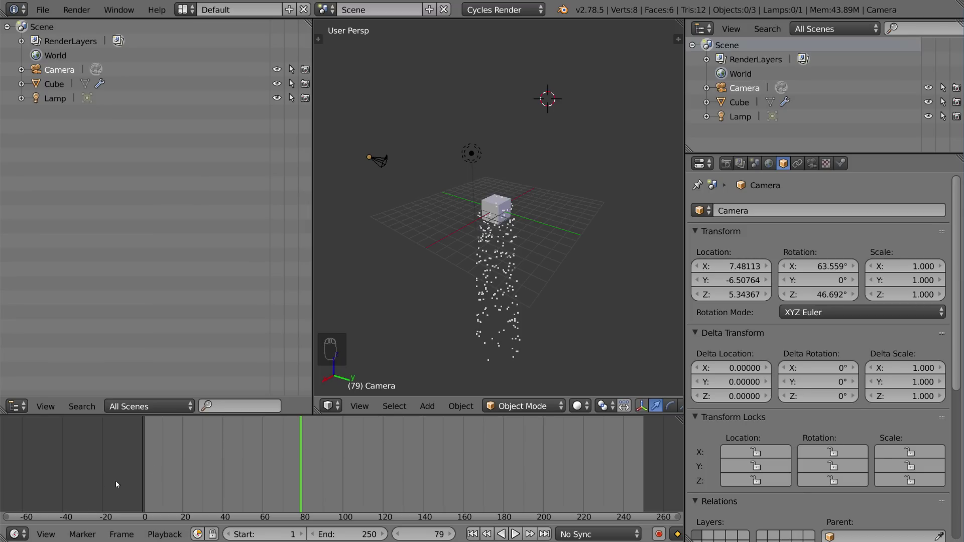
Split the timeline into two stacked areas, merge them back, then split it again
drag(3, 539, 78, 471)
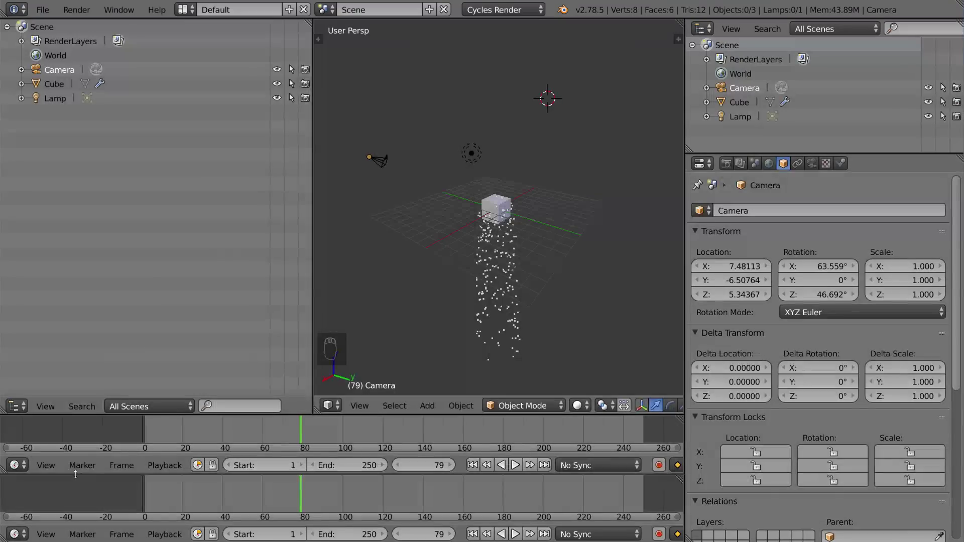
drag(4, 472, 407, 492)
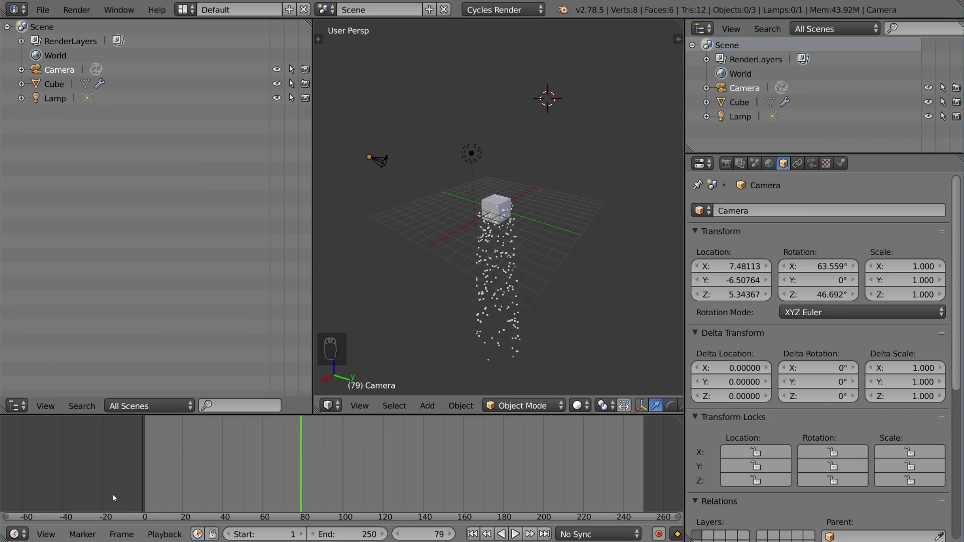
drag(3, 539, 125, 480)
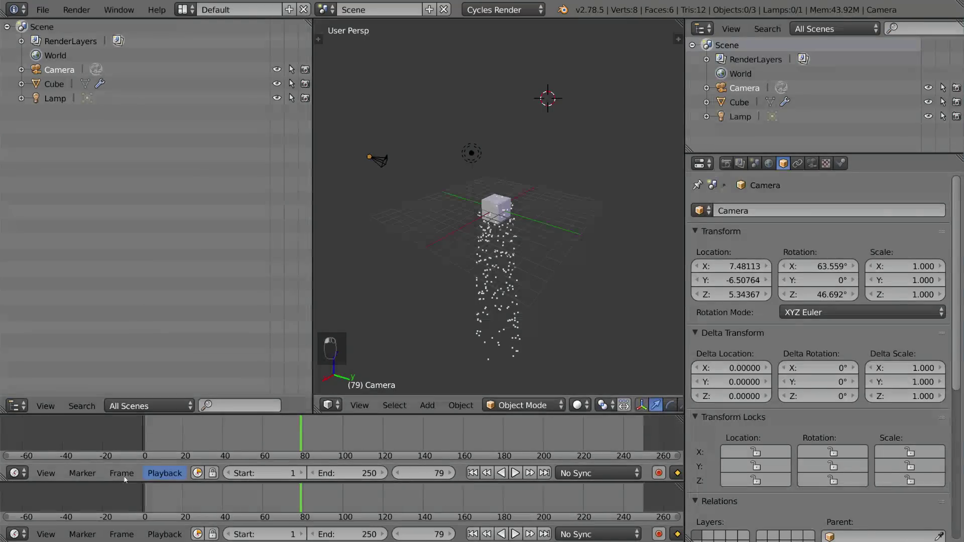
Merge the upper timeline into the lower one, then absorb the left Outliner into the 3D view
drag(4, 482, 24, 501)
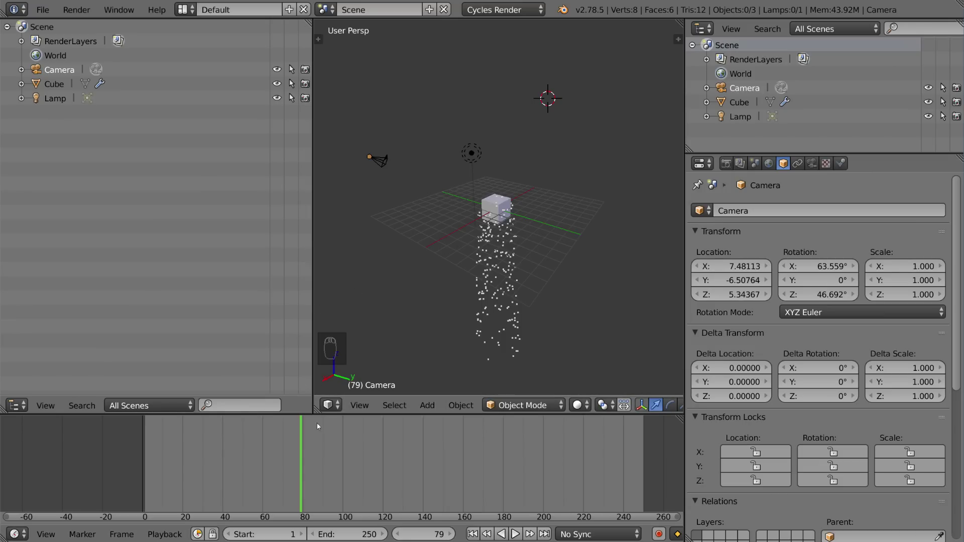
drag(318, 412, 236, 407)
drag(182, 266, 182, 266)
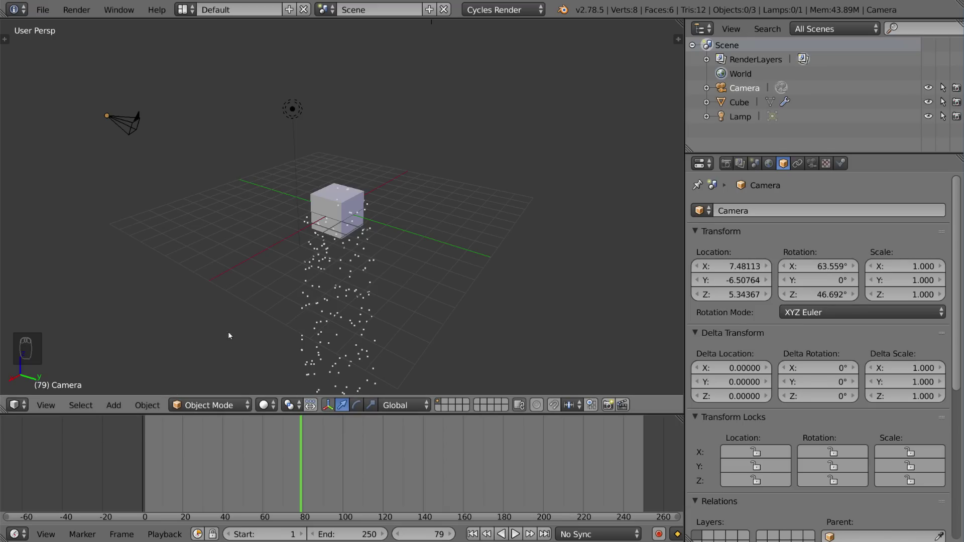
Absorb the timeline below into the 3D view so the viewport fills the left side top to bottom
drag(5, 414, 17, 457)
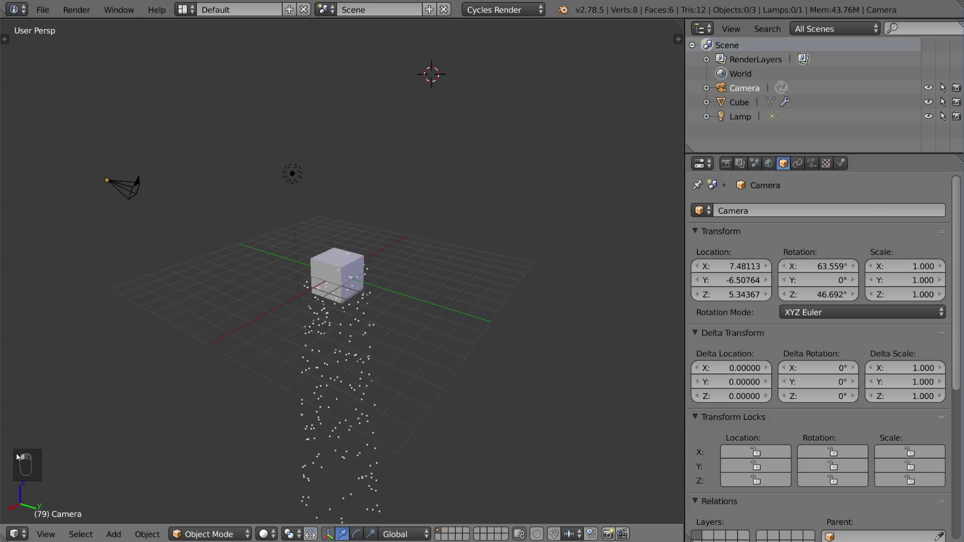